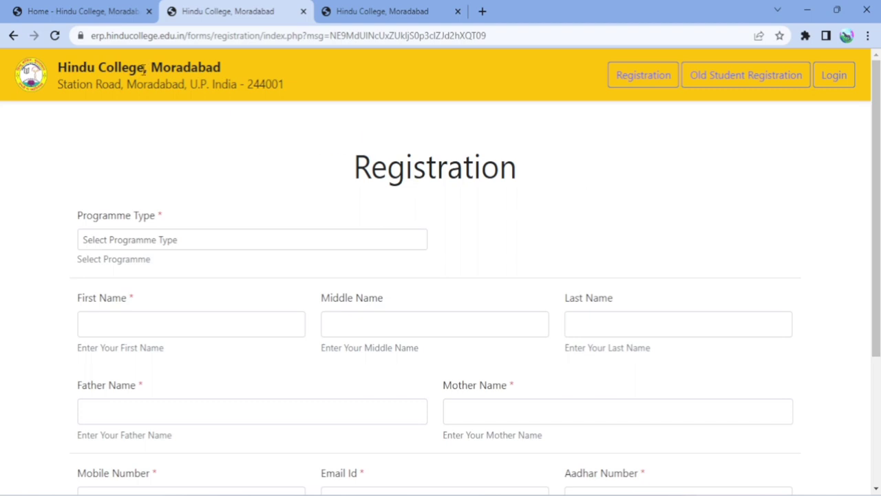
Switch to the Hindu College home page and open its Registration/Admission page.
click(93, 11)
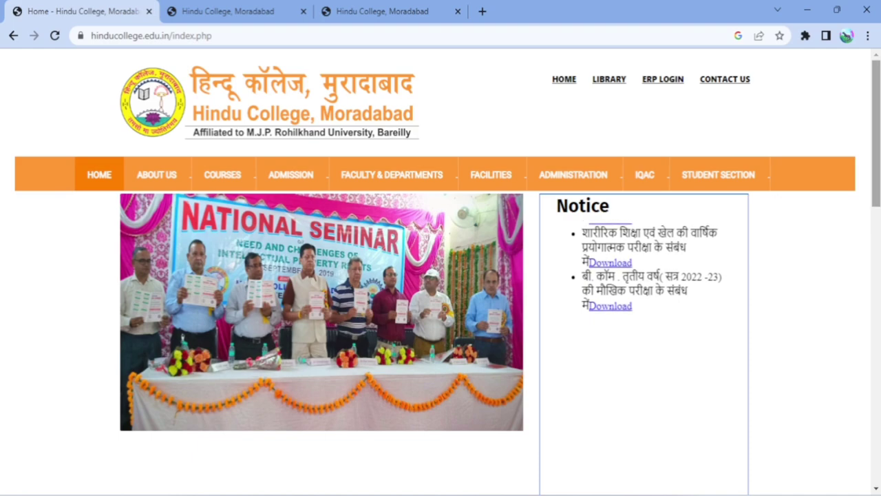
mouse_move(878, 183)
mouse_down()
mouse_move(879, 359)
mouse_move(879, 172)
mouse_up()
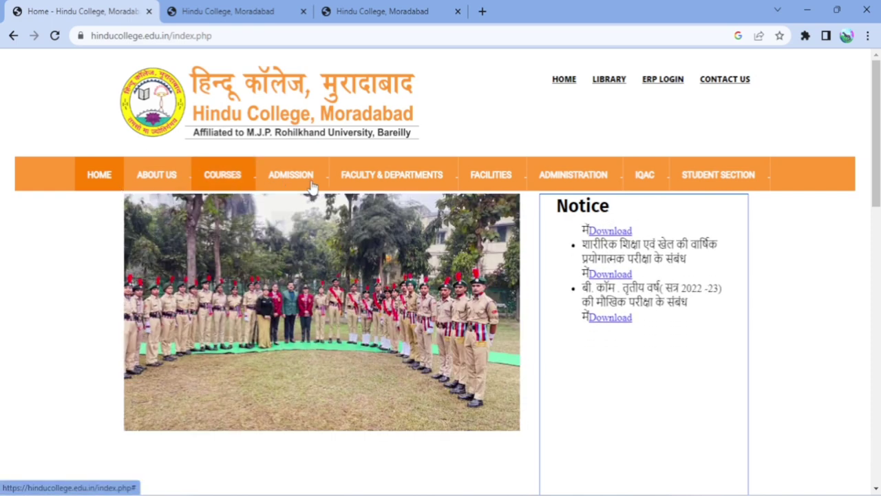
mouse_move(441, 185)
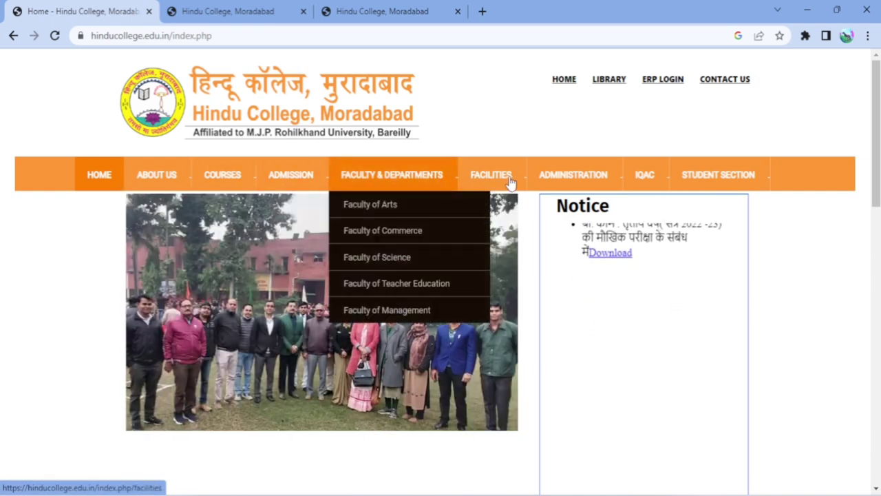
mouse_move(541, 183)
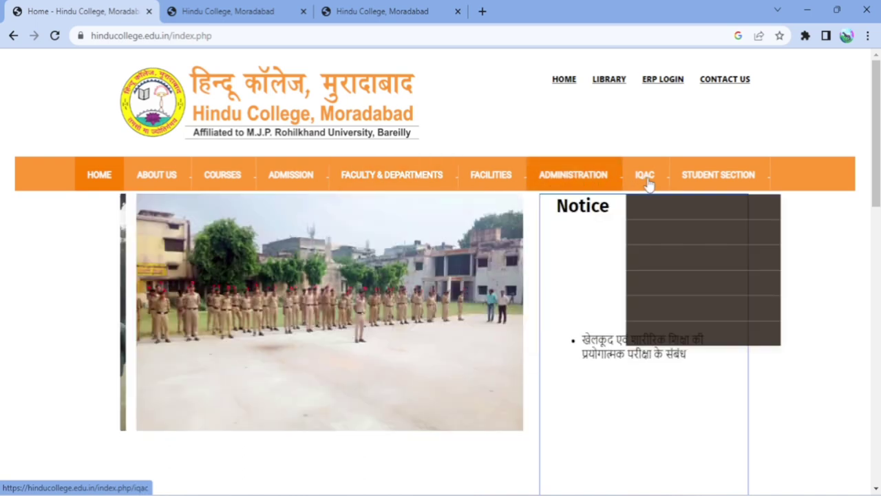
mouse_move(728, 187)
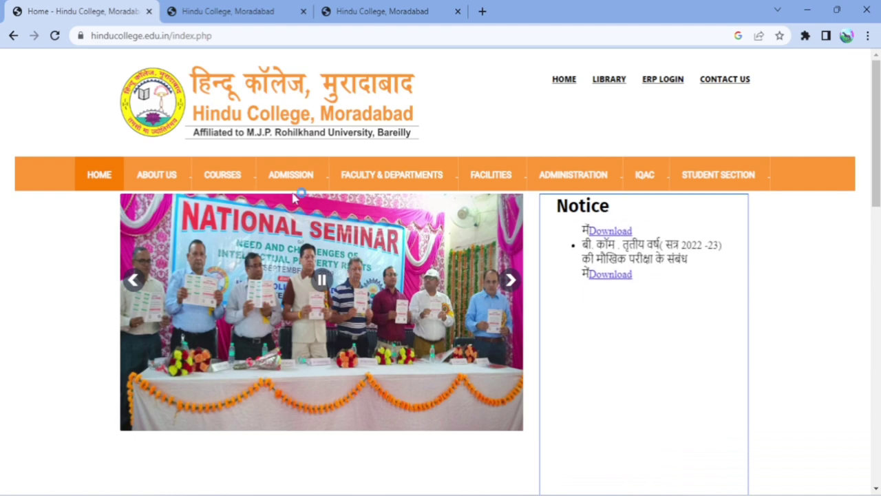
mouse_move(305, 183)
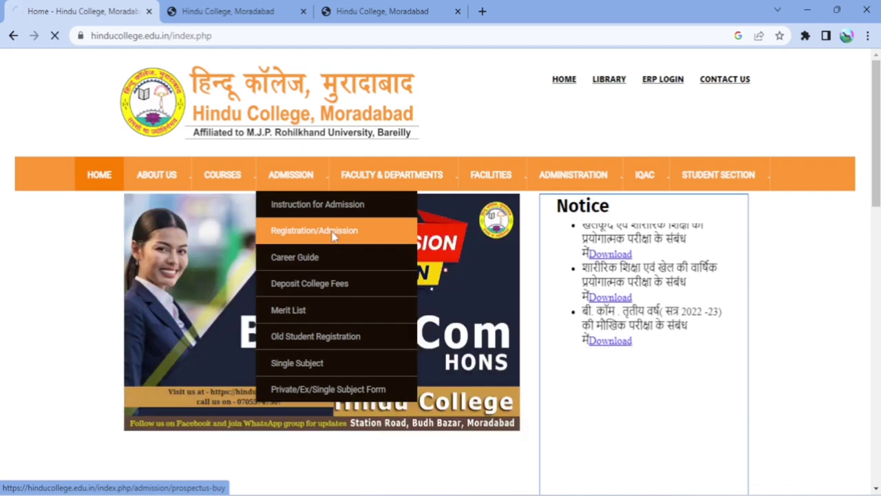
click(332, 236)
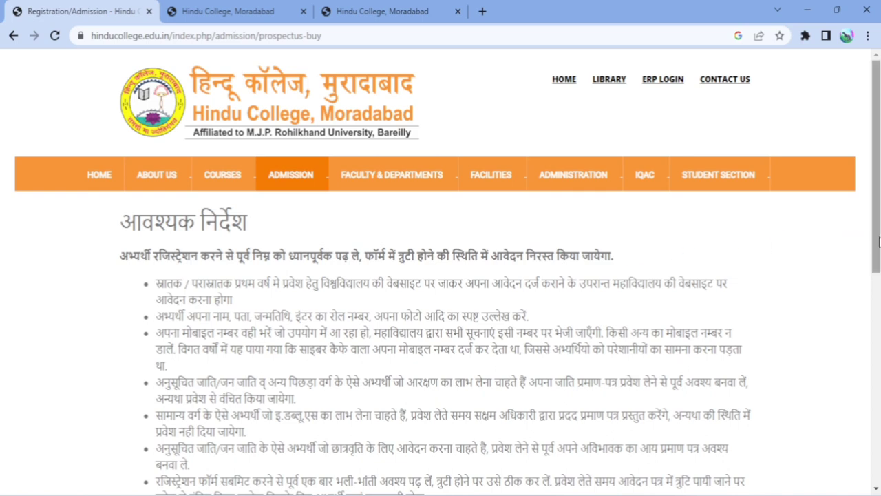
Read the admission instructions, including the points on applicant details, mobile number and caste certificate.
drag(879, 244, 879, 292)
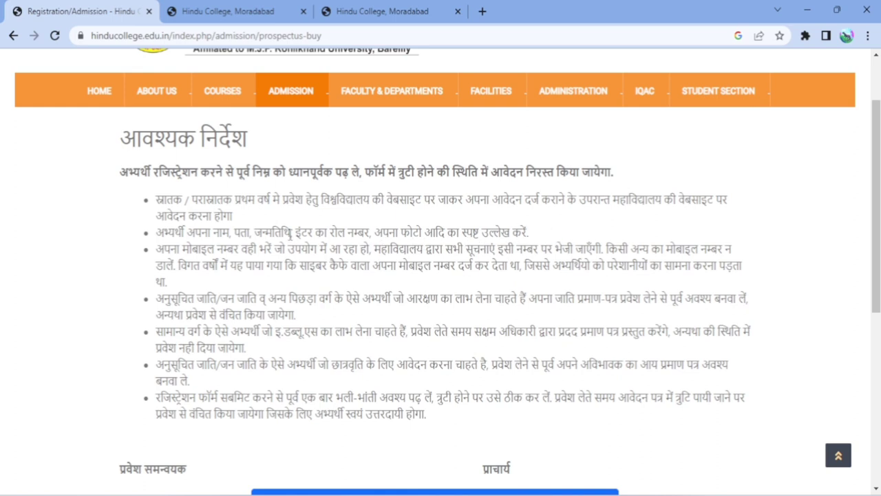
drag(214, 232, 423, 232)
click(470, 228)
drag(605, 249, 392, 247)
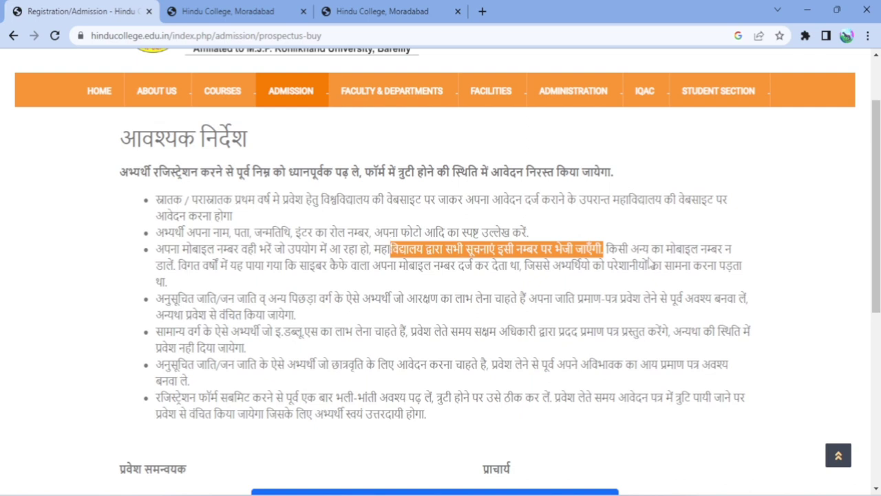
click(201, 279)
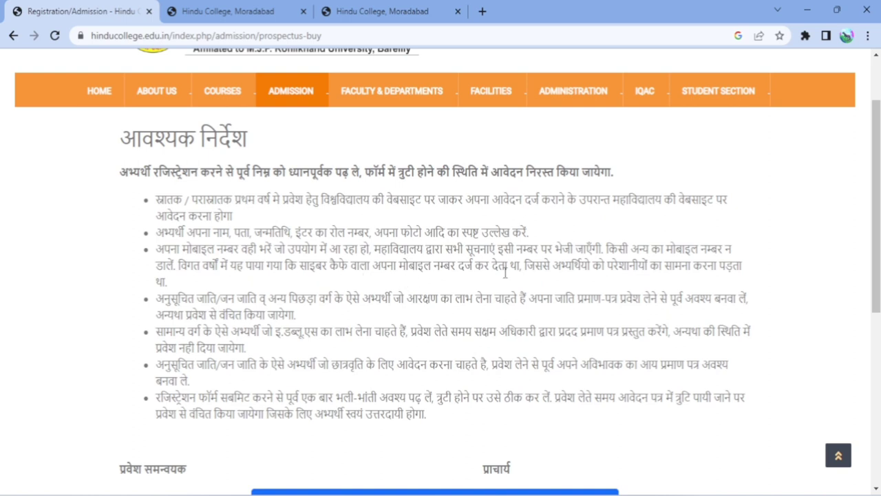
drag(524, 267, 377, 279)
click(377, 279)
drag(556, 298, 643, 299)
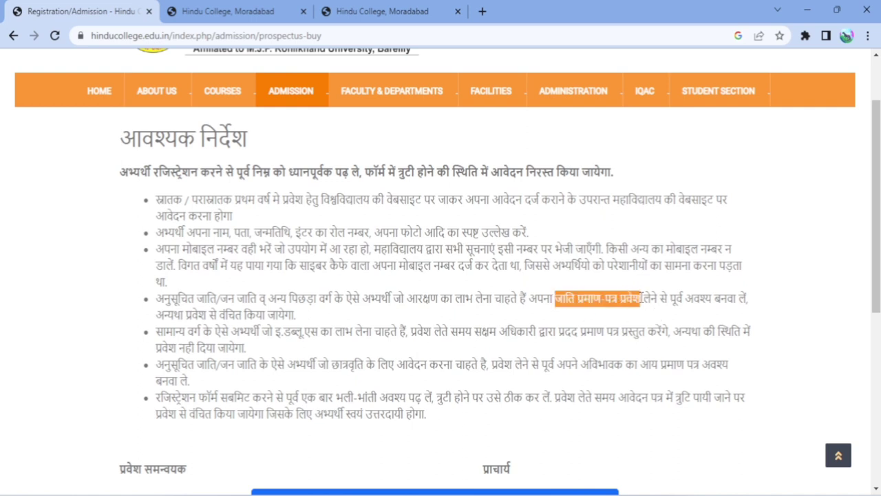
click(511, 313)
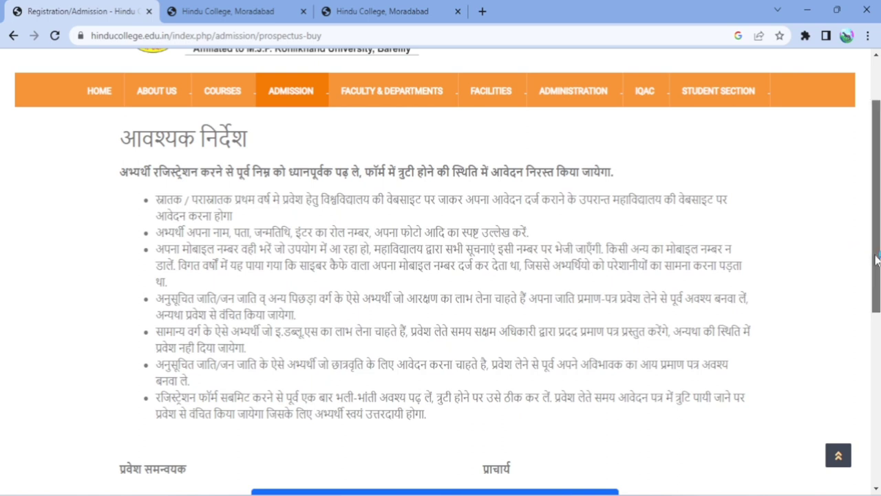
Go to the registration/prospectus/admission portal and open the new student Registration form.
drag(878, 259, 880, 344)
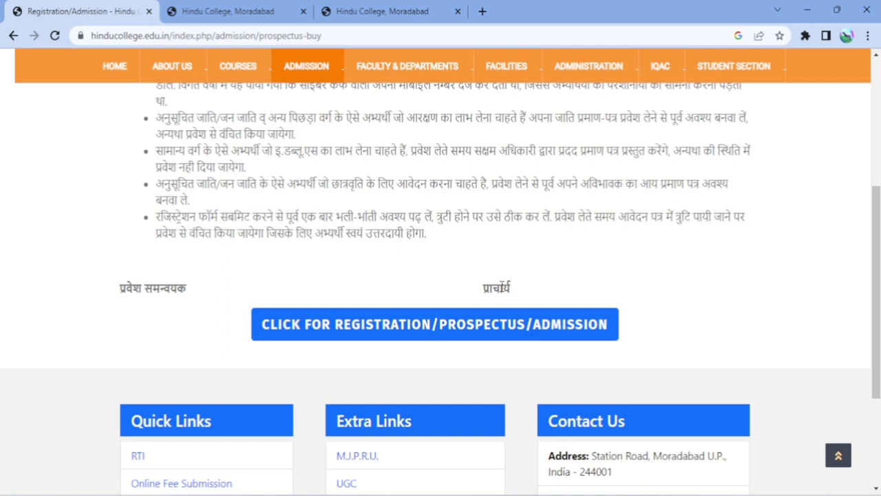
click(475, 325)
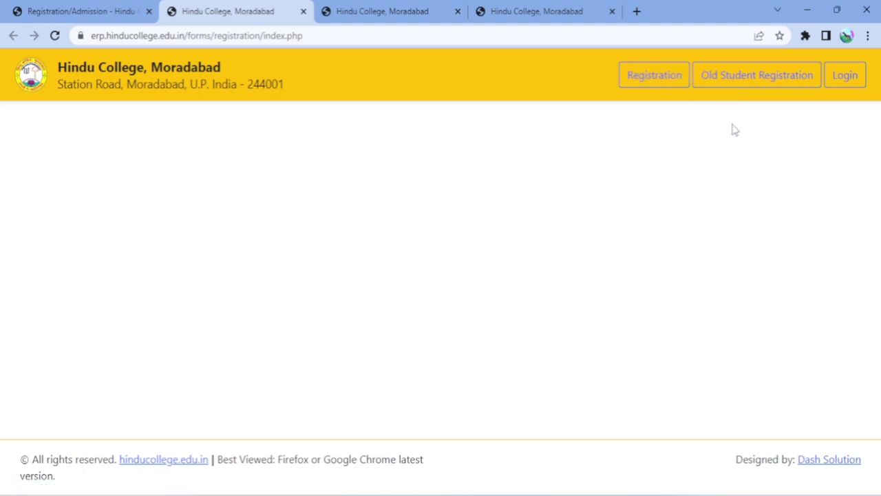
click(846, 90)
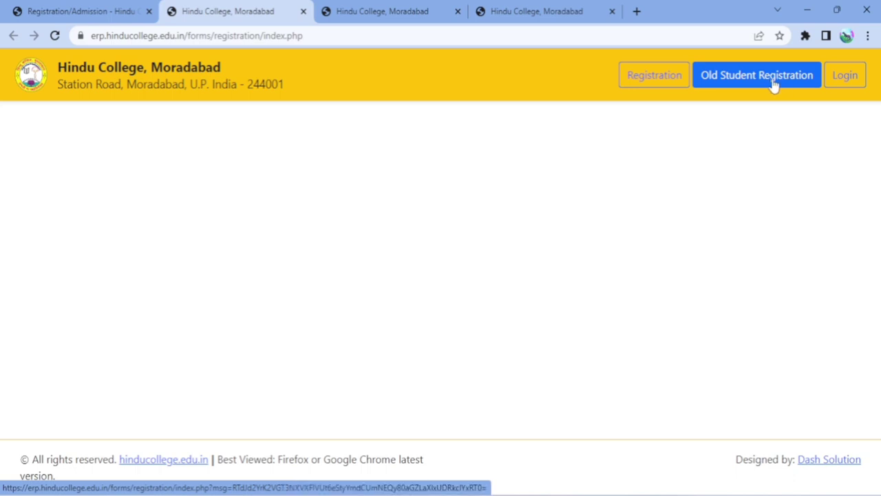
click(662, 75)
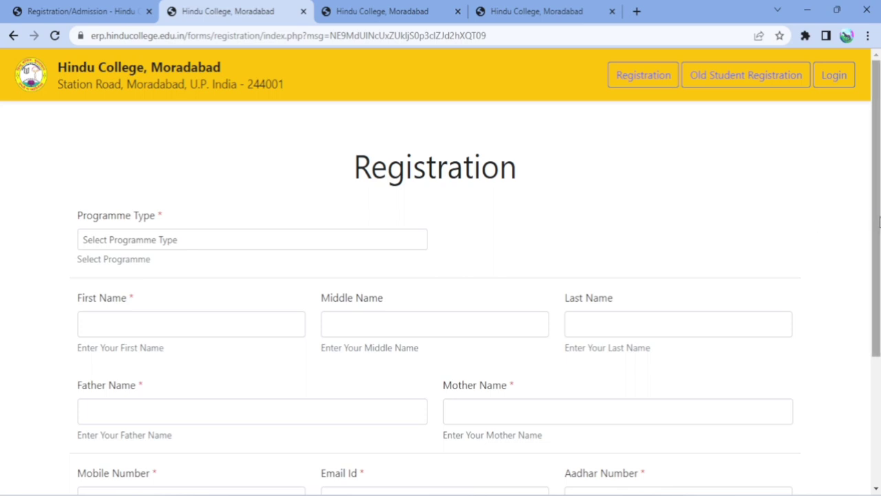
Set the programme type to Bachelor and the course to B.A. in the registration form.
scroll(877, 222, down, 1)
scroll(878, 222, down, 1)
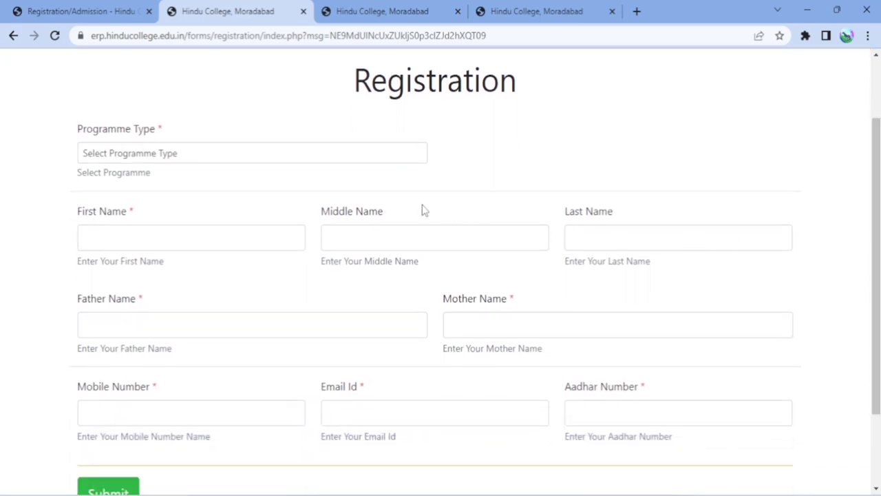
click(222, 158)
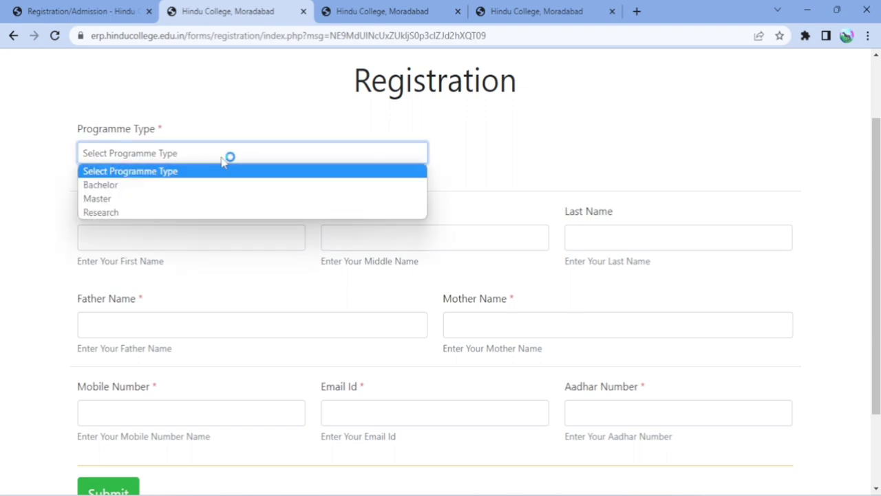
click(183, 184)
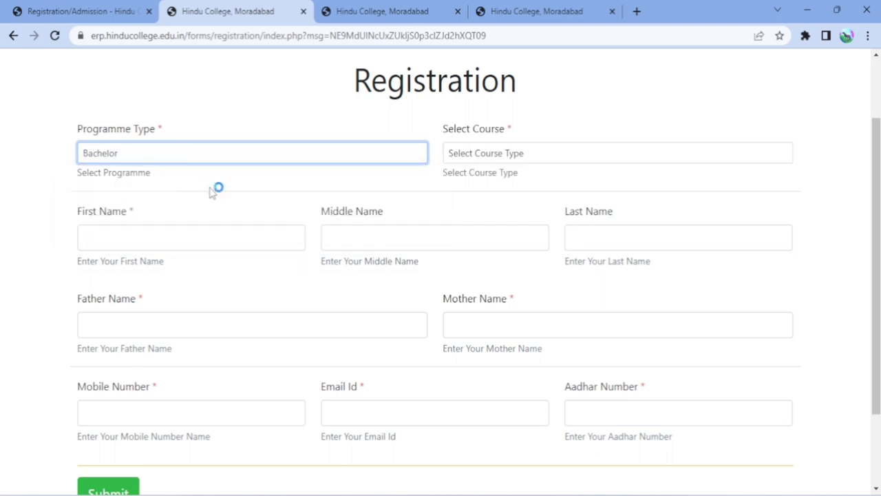
click(502, 159)
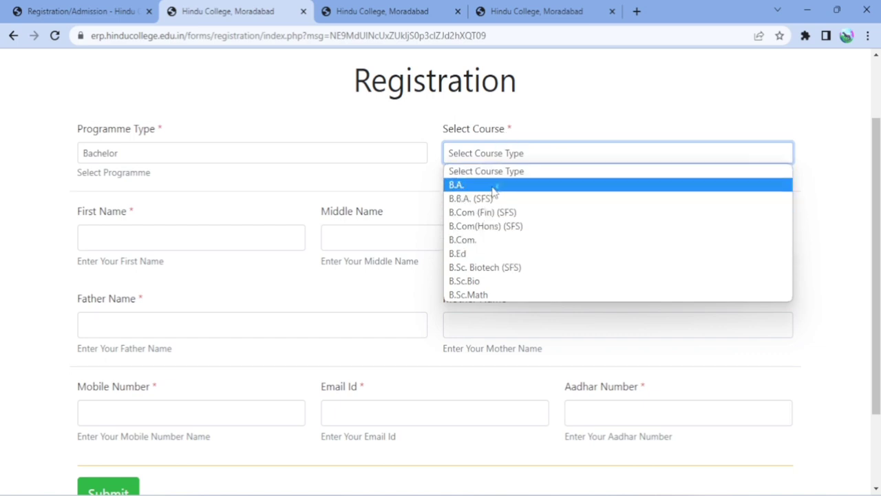
click(493, 187)
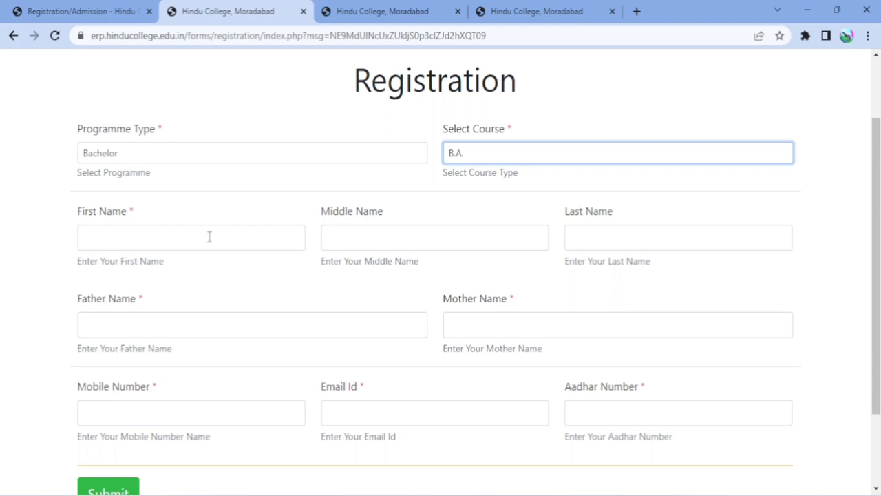
Examine the registration form's fields for the applicant's name, parents' names, mobile number, email and Aadhar number.
click(117, 243)
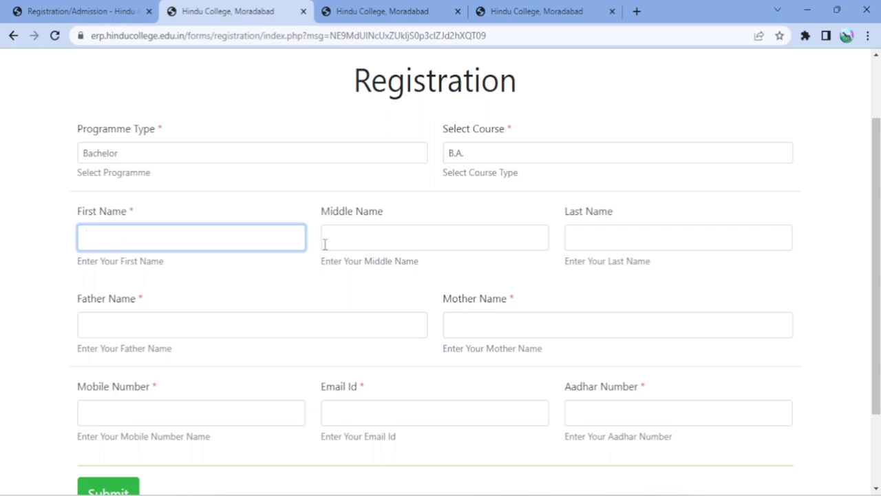
click(356, 241)
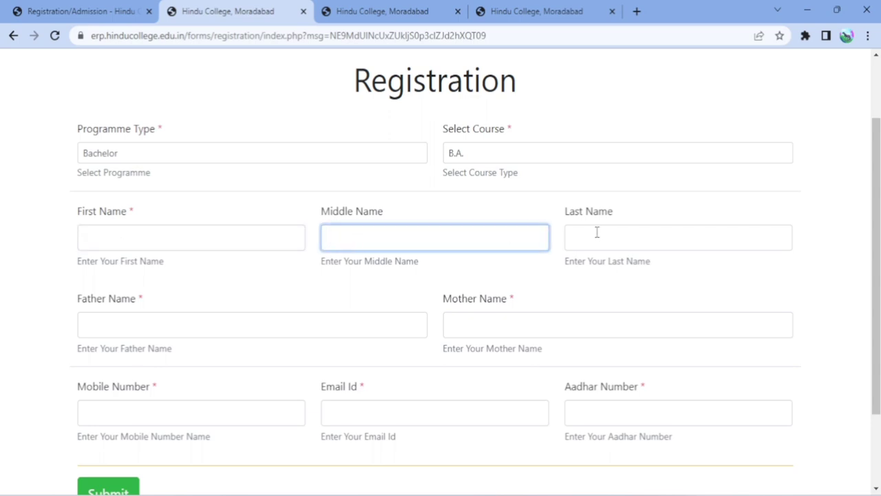
click(585, 248)
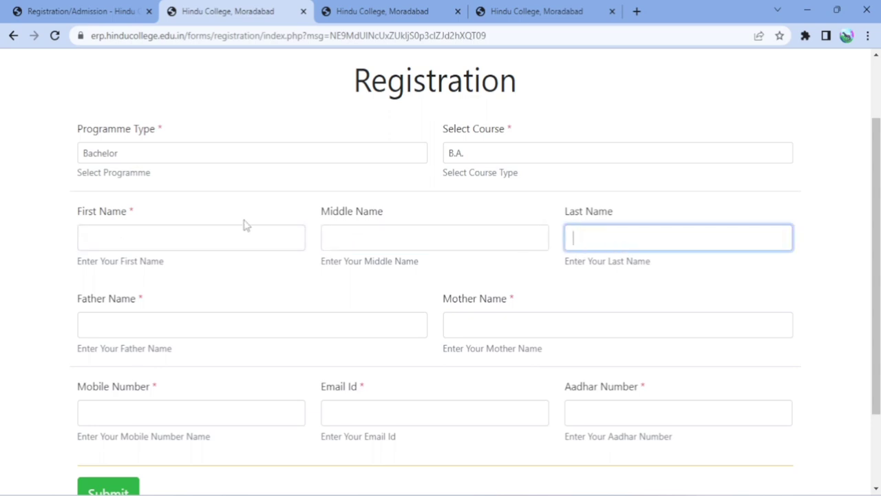
click(144, 326)
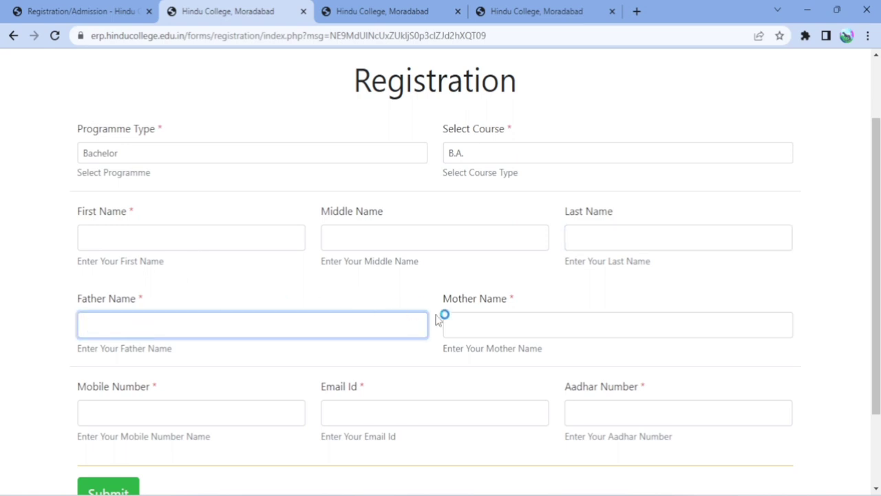
click(467, 326)
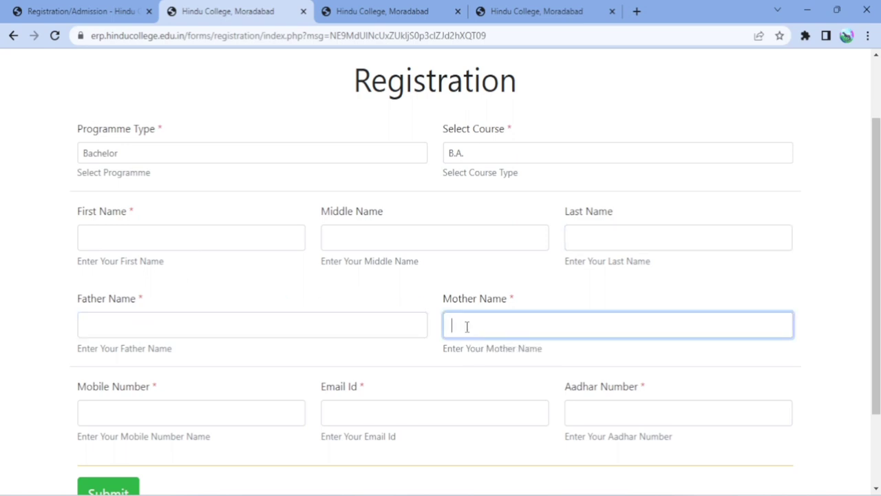
click(181, 416)
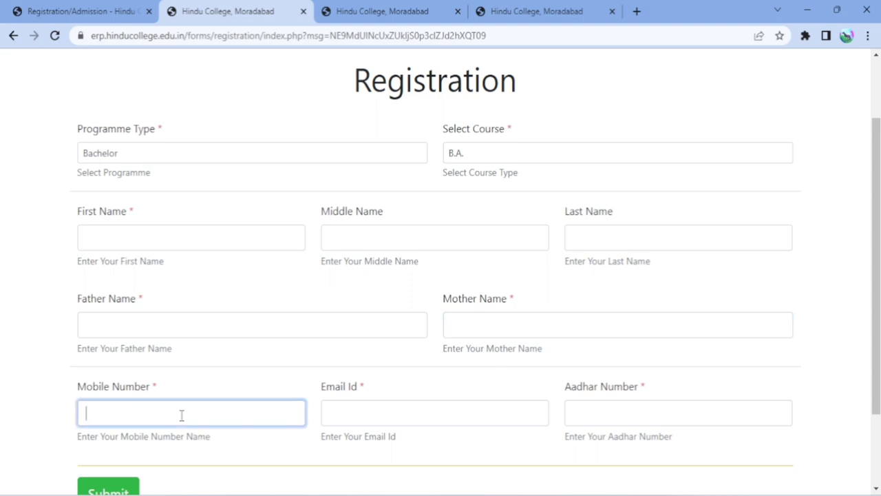
click(379, 415)
click(598, 424)
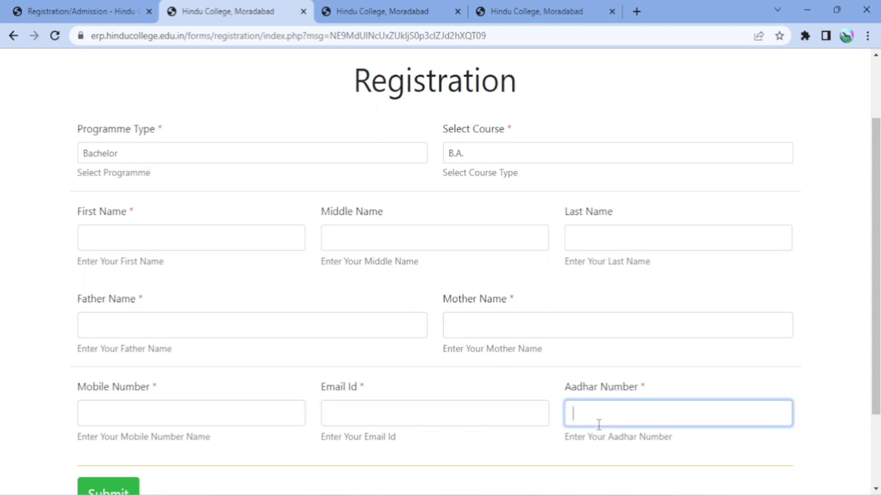
scroll(821, 378, down, 1)
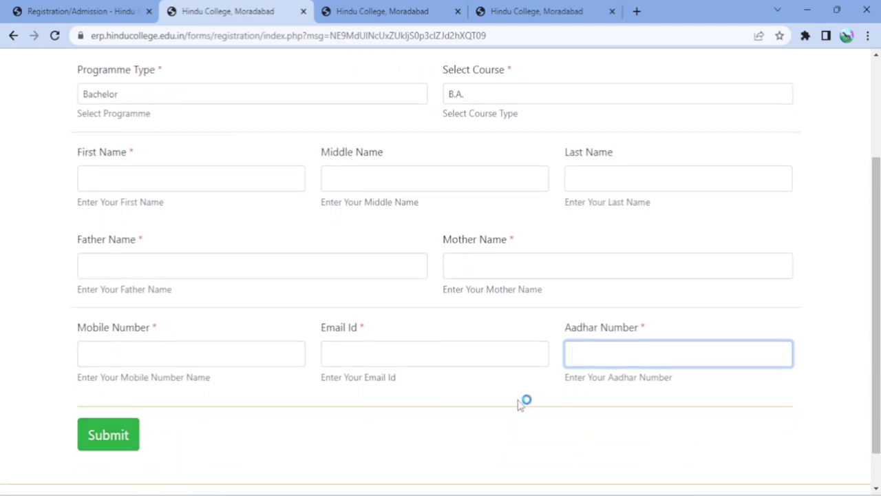
drag(876, 306, 872, 148)
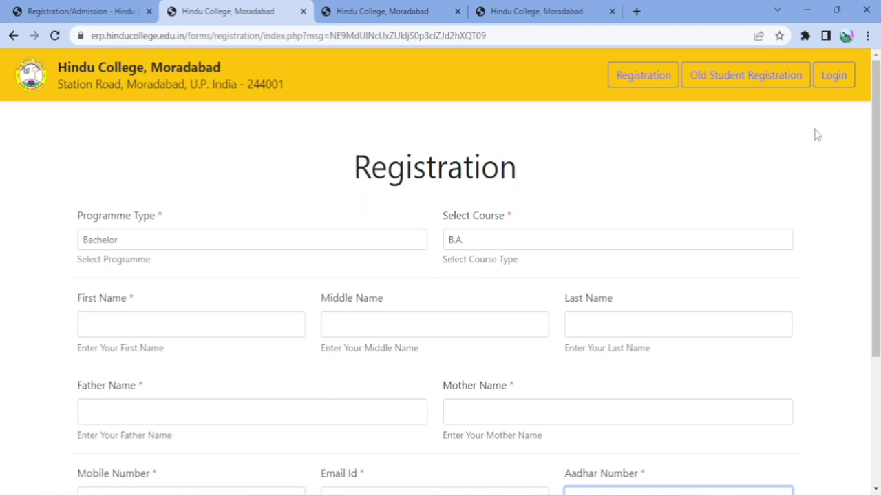
Open the Login form, set its course to B.A. (B.A.), and go through the Registration Id/Form Number and Password fields.
click(835, 77)
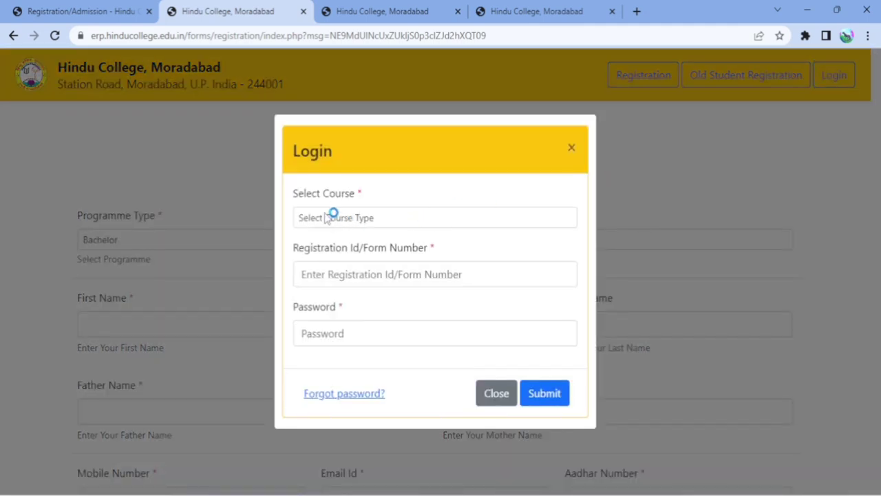
click(383, 219)
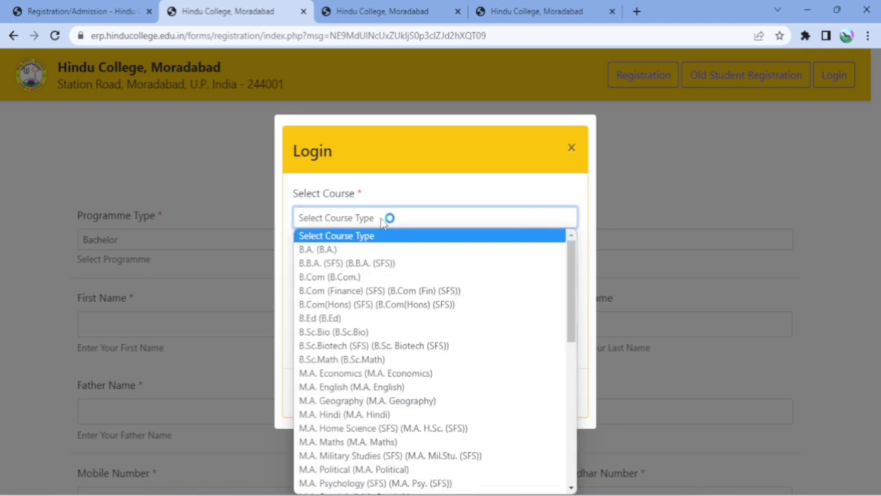
click(338, 250)
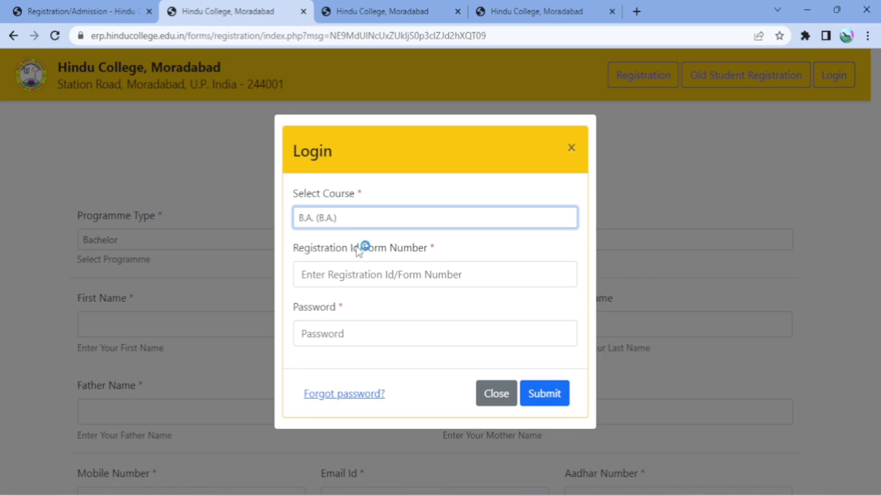
click(402, 255)
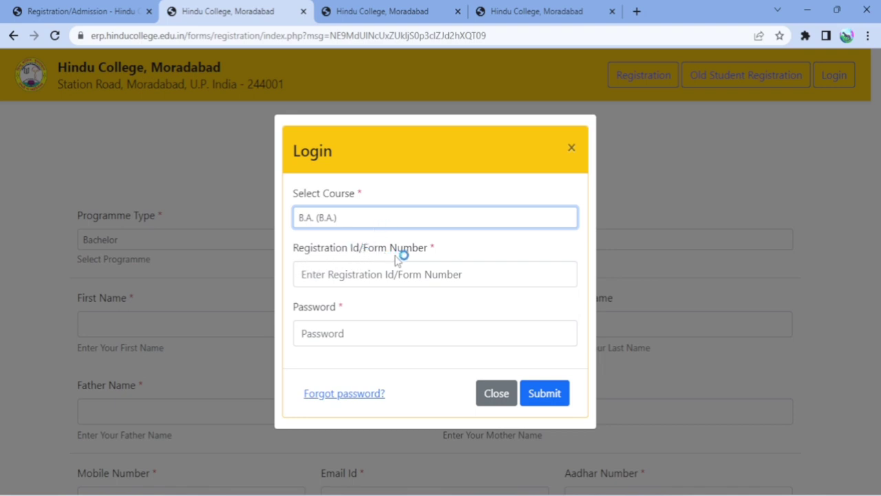
click(345, 278)
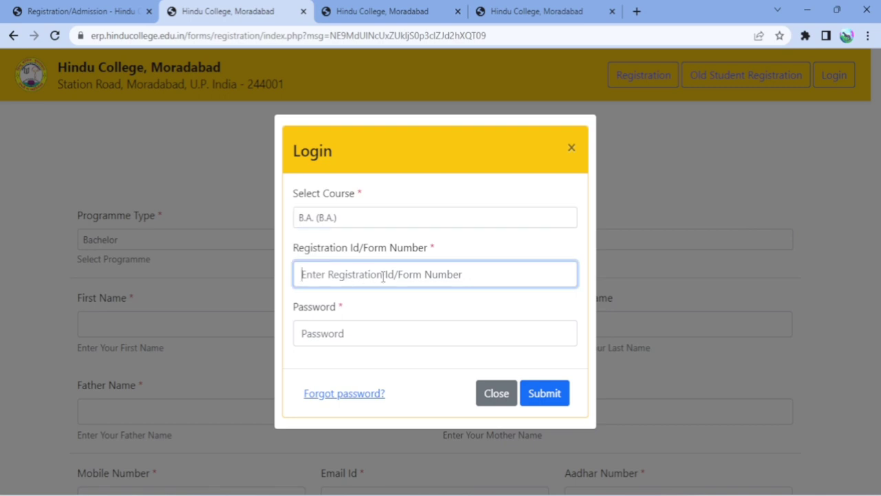
click(350, 336)
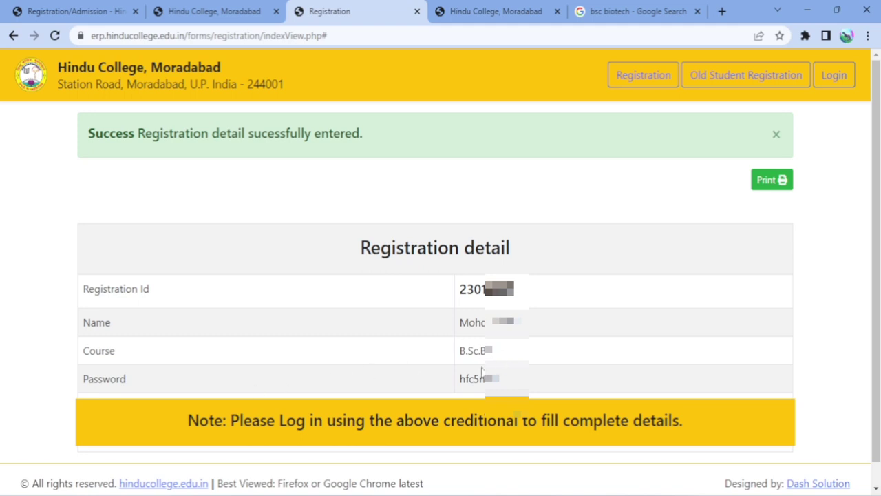
Review the Registration detail page, then open the Login form and set the course to B.Sc.Bio (B.Sc.Bio).
drag(501, 380, 511, 384)
click(770, 185)
click(836, 76)
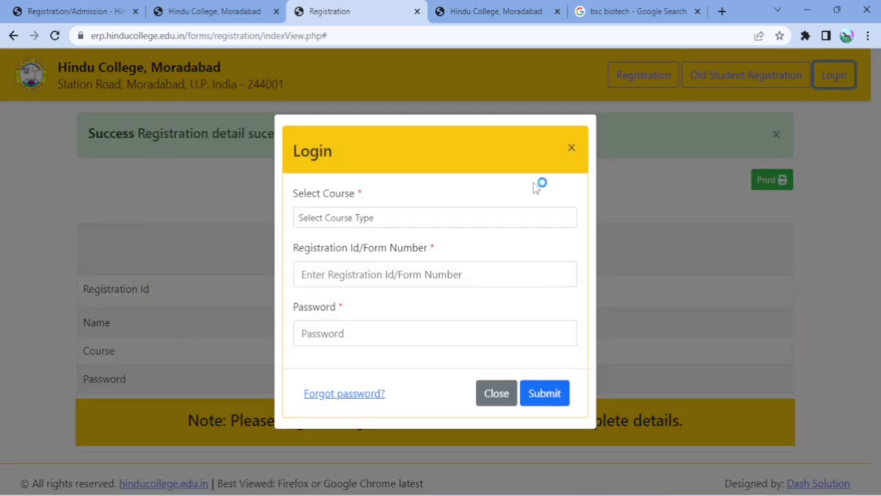
click(436, 219)
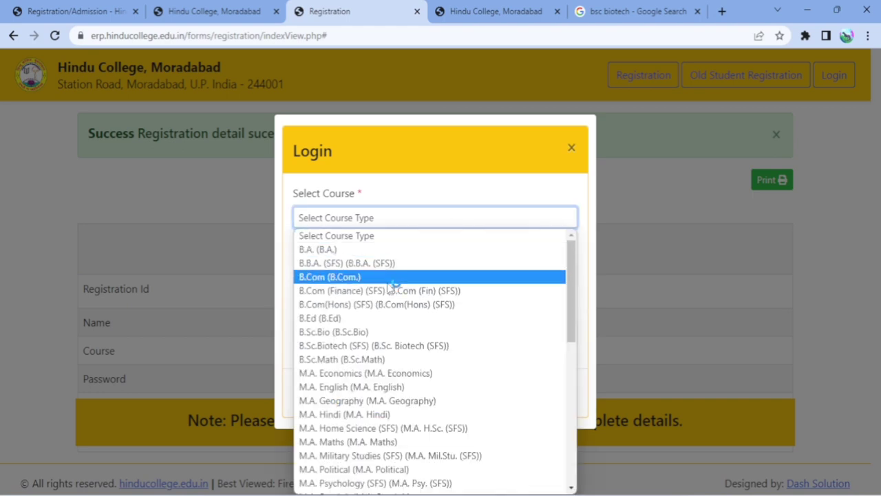
click(369, 333)
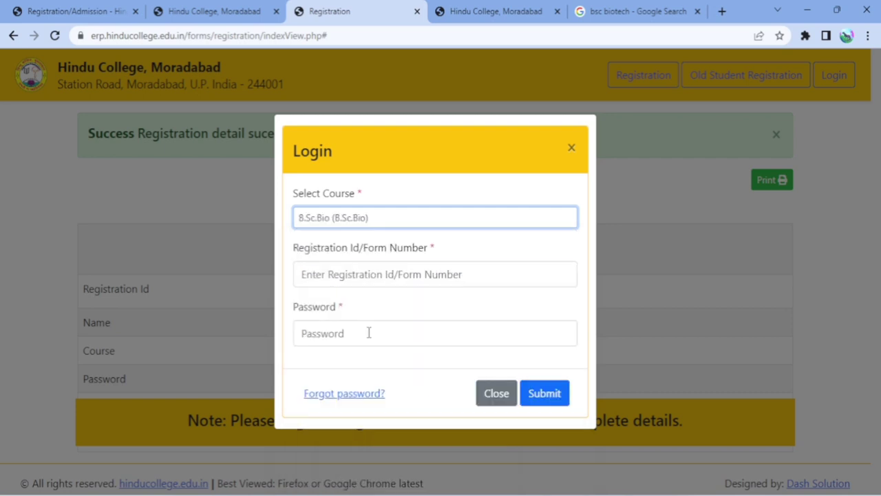
click(385, 275)
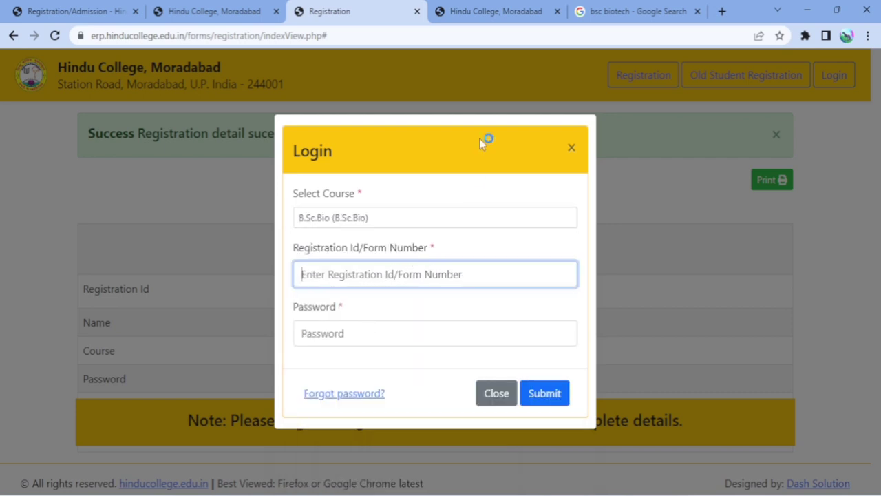
click(503, 122)
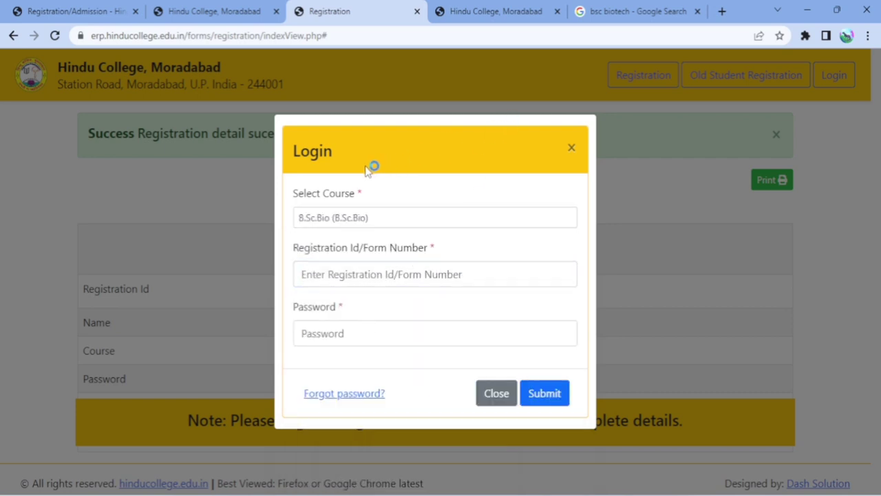
drag(367, 167, 482, 195)
click(443, 137)
drag(443, 138, 356, 319)
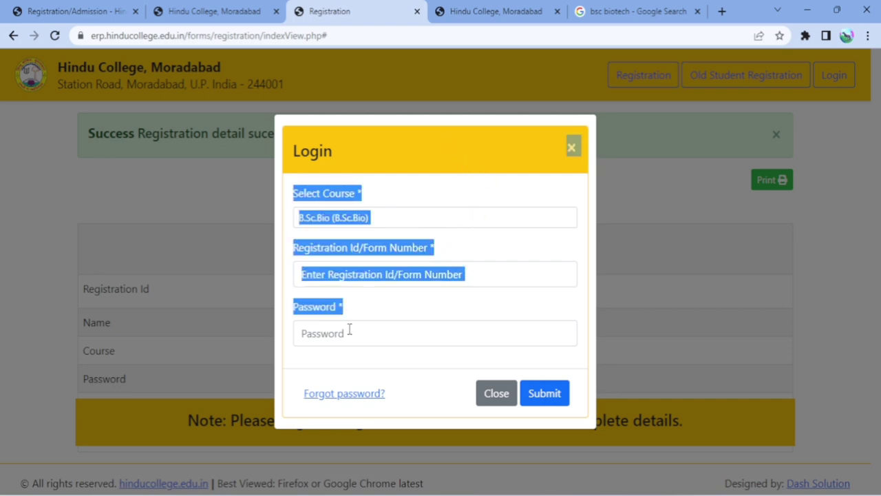
click(350, 330)
click(469, 355)
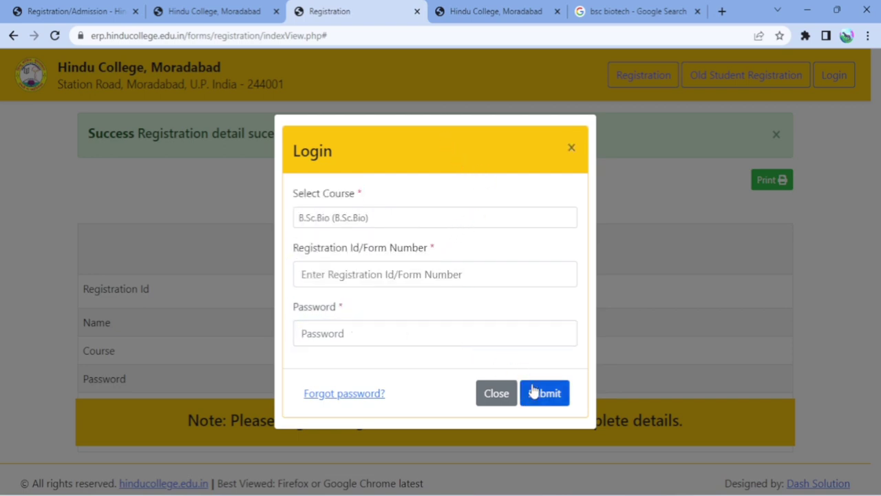
Enter the registration ID and password, submit the login, and close the browser's save-password prompt.
click(382, 334)
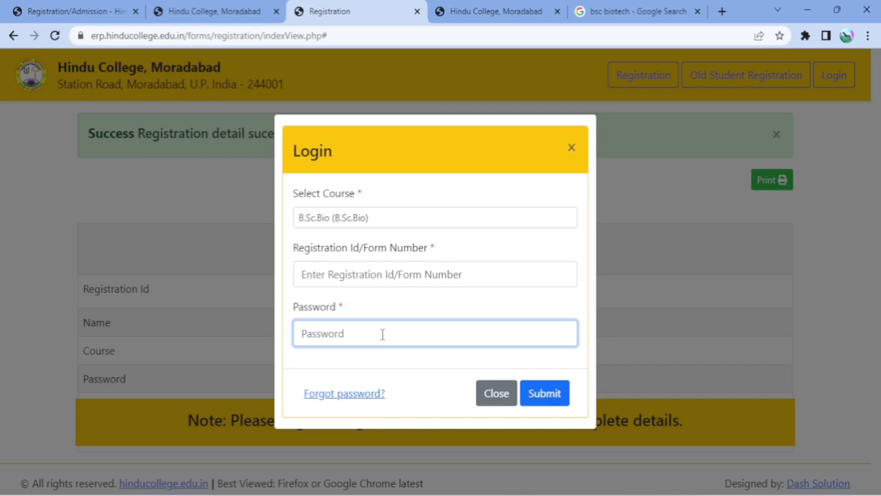
click(546, 396)
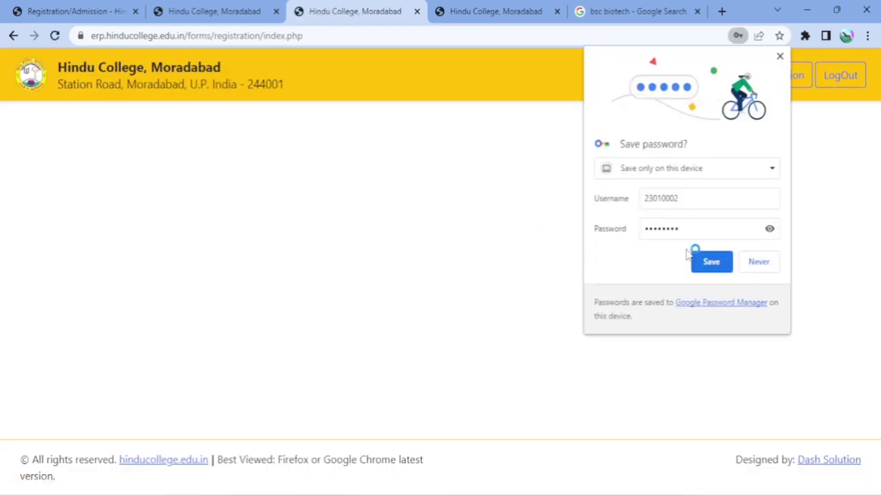
click(712, 268)
click(781, 56)
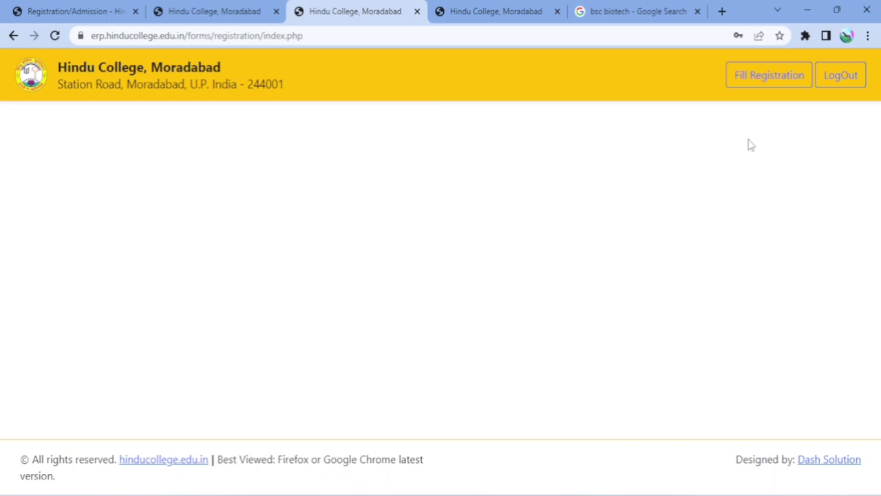
Open the Fill Registration form for the logged-in applicant.
click(841, 86)
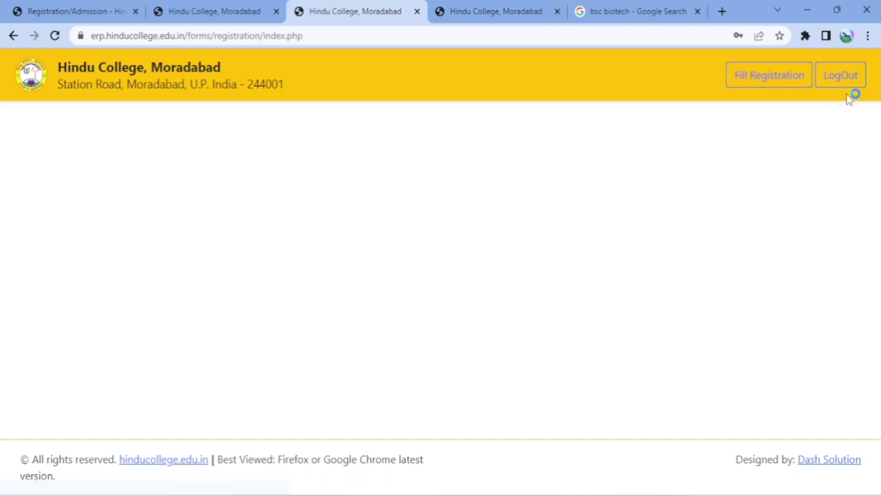
click(772, 83)
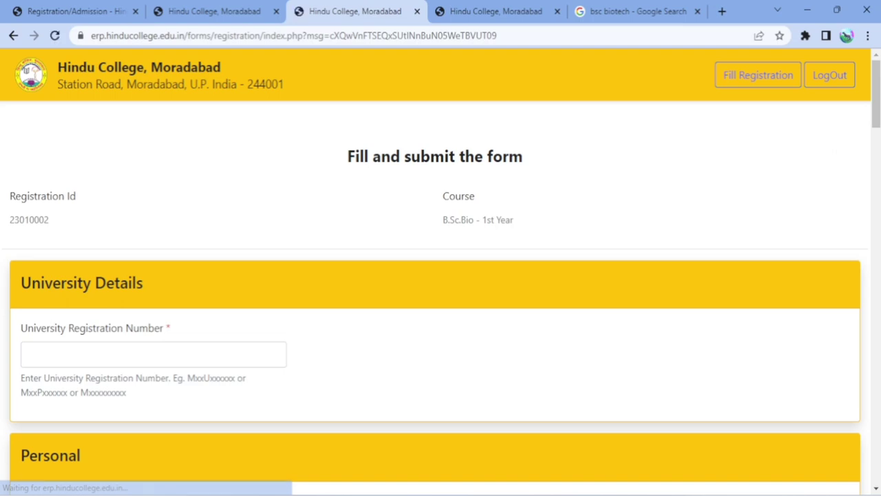
Look through the whole registration form, from the Personal and Family sections to the Attachments and the registration fee instruction.
scroll(878, 103, down, 10)
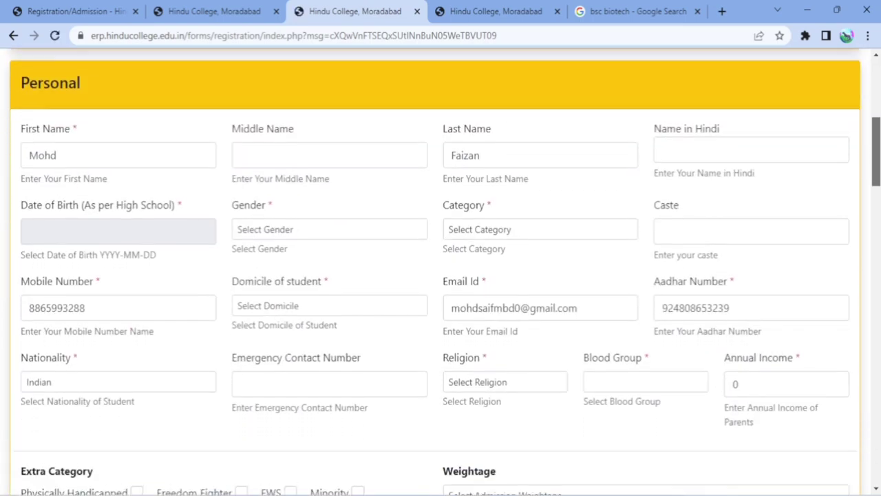
scroll(444, 279, down, 1)
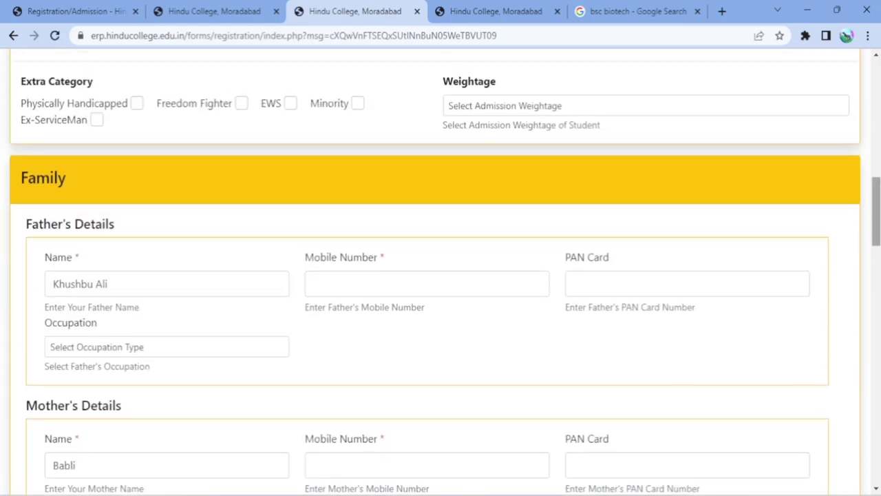
scroll(877, 218, down, 1)
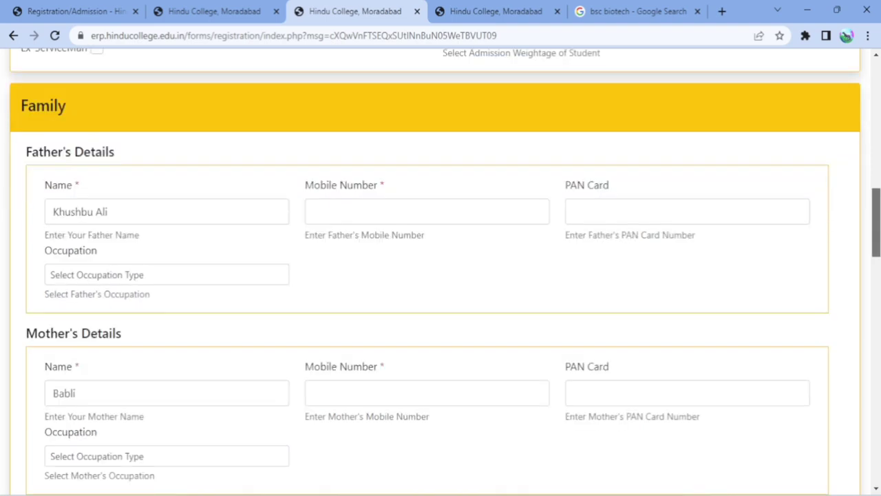
scroll(441, 275, down, 15)
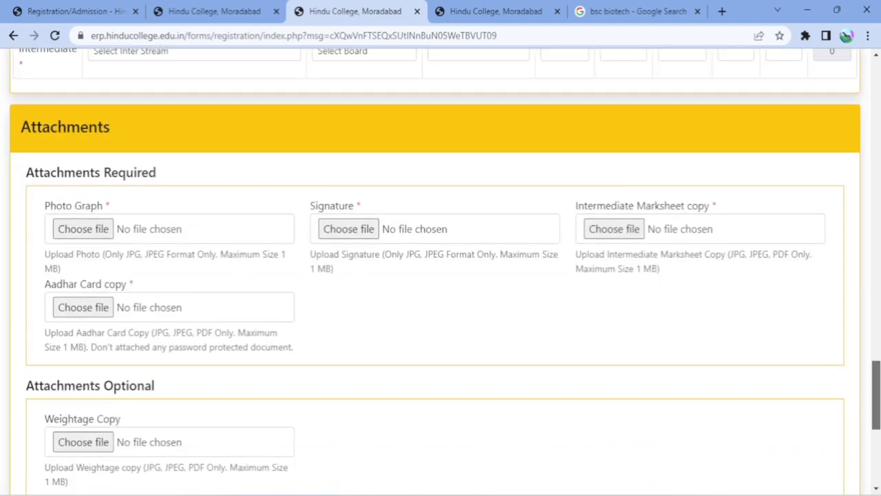
scroll(441, 275, down, 4)
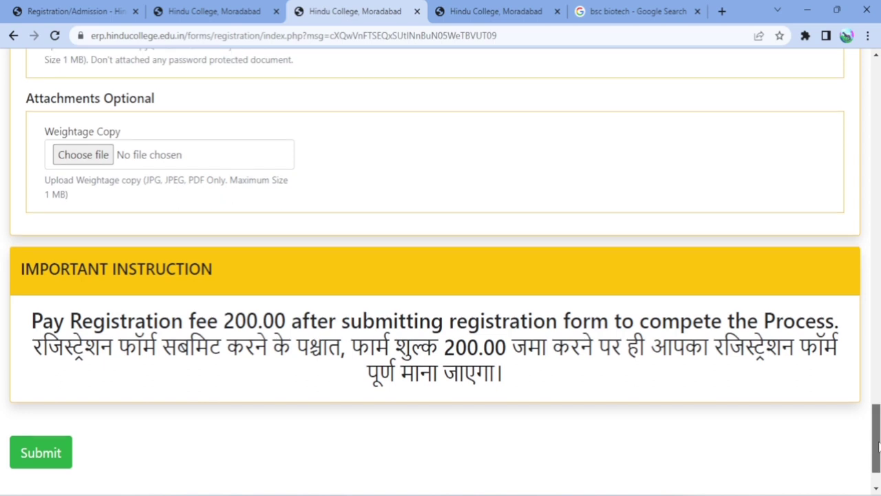
scroll(879, 441, down, 1)
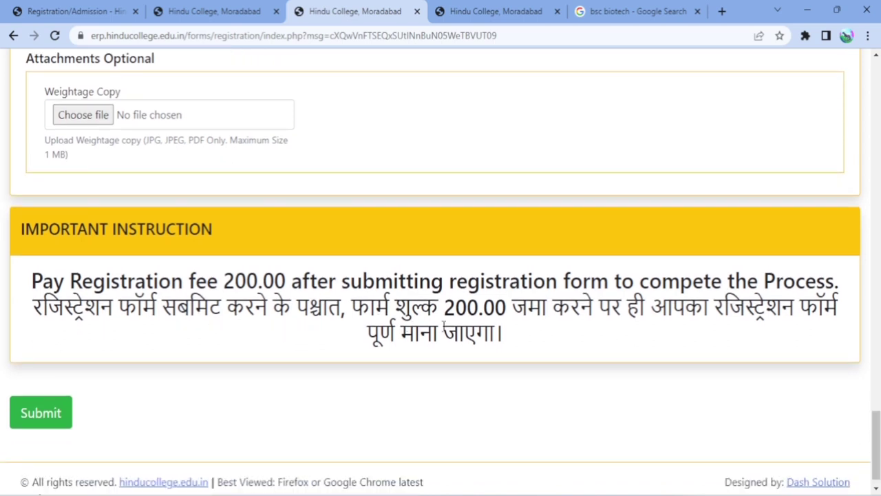
drag(444, 308, 484, 308)
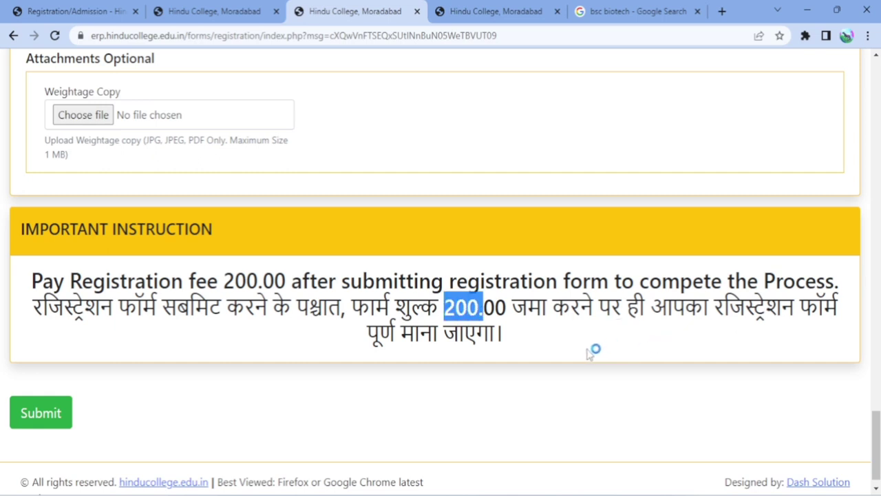
click(591, 351)
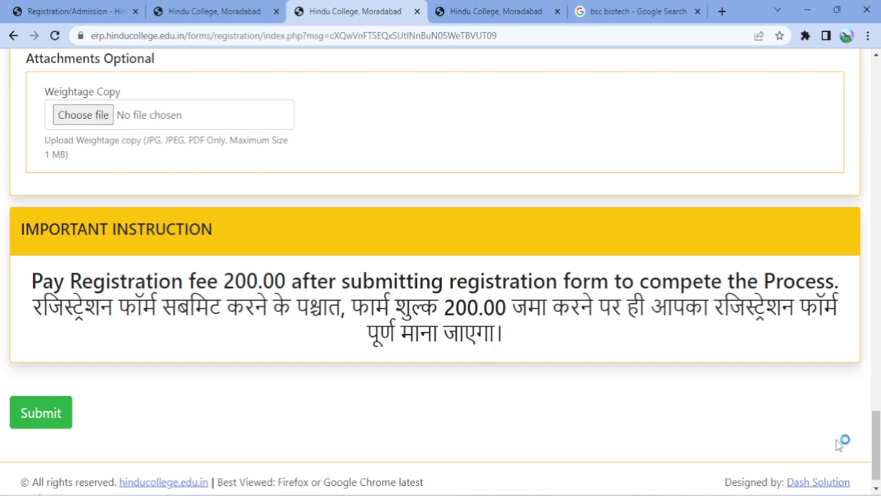
Return to the Personal section and examine the options for Category and Domicile of student and the Caste field.
drag(877, 451, 877, 167)
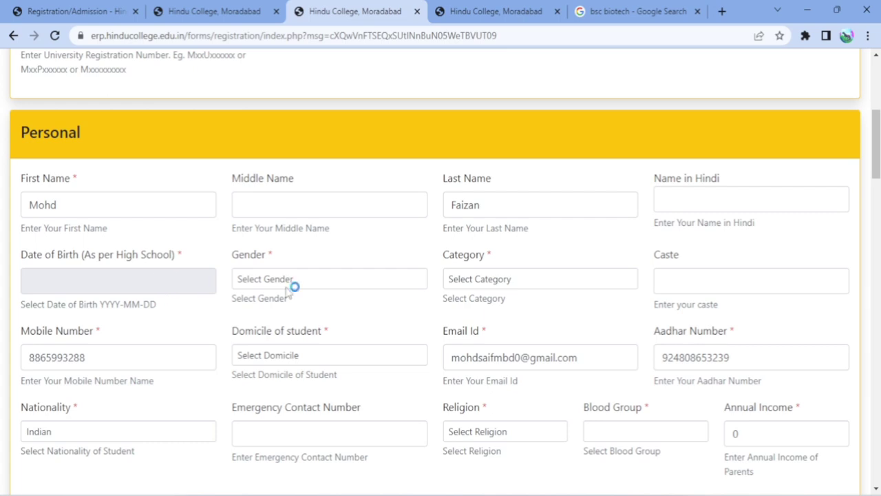
click(523, 279)
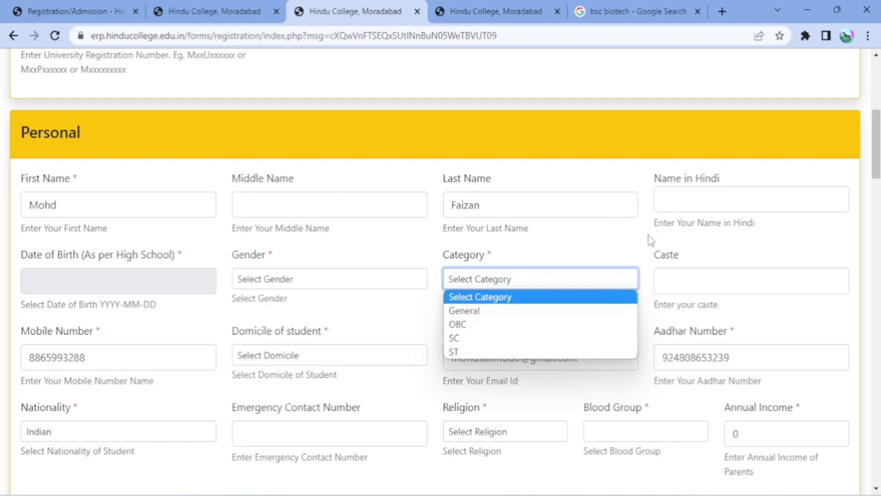
click(662, 258)
click(663, 262)
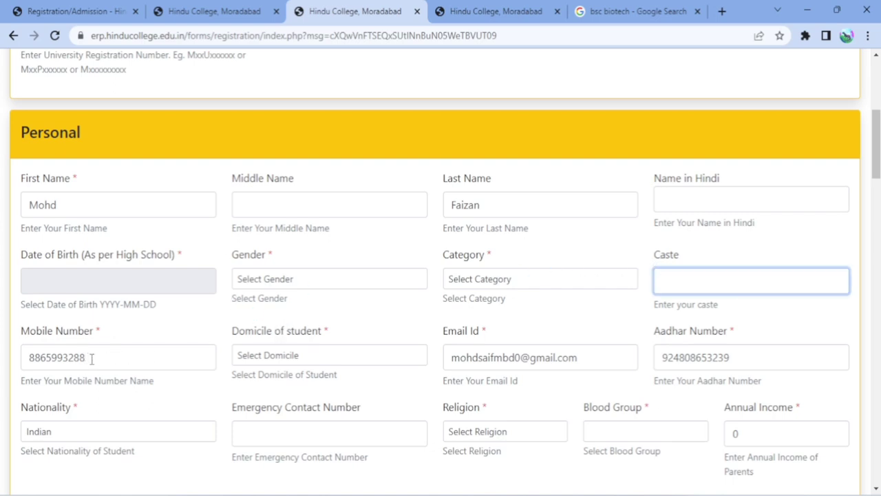
click(331, 357)
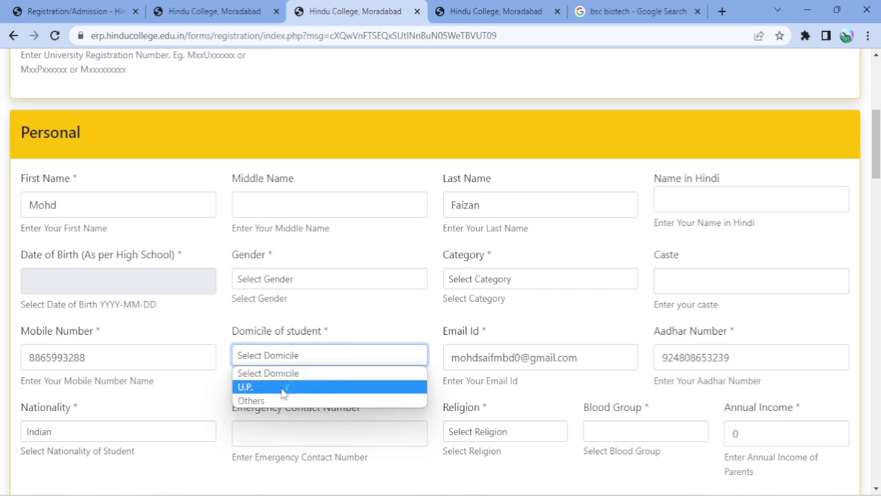
click(369, 331)
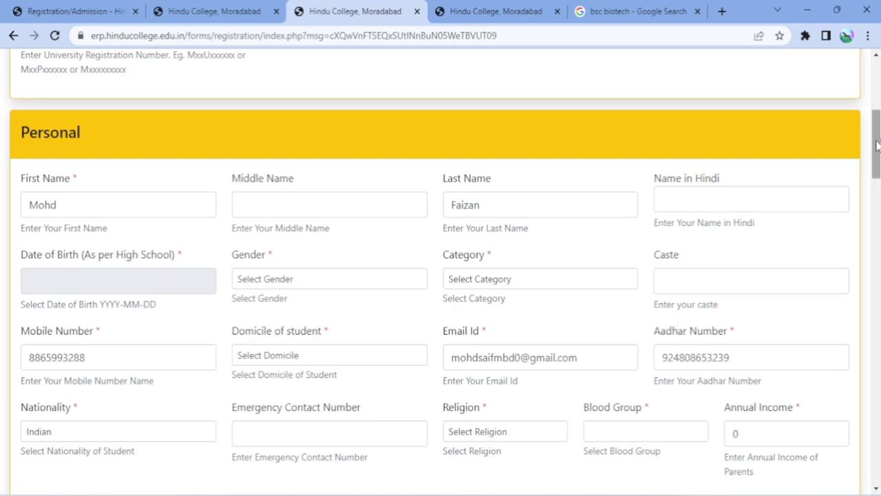
Examine the Religion options in the Personal section, then the Extra Category and Weightage fields.
scroll(877, 146, down, 3)
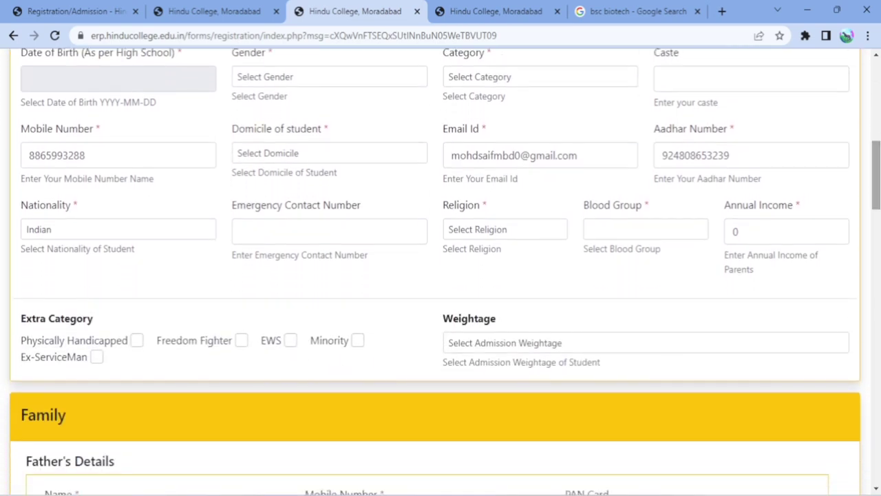
click(518, 233)
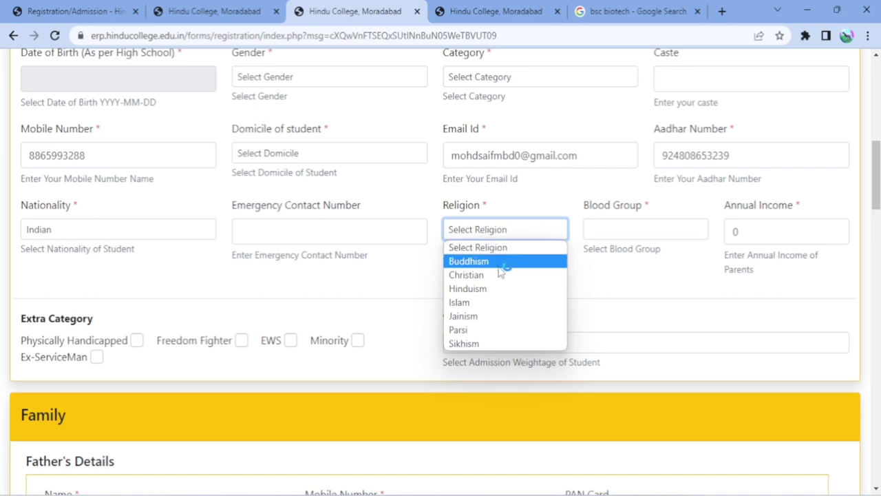
click(537, 208)
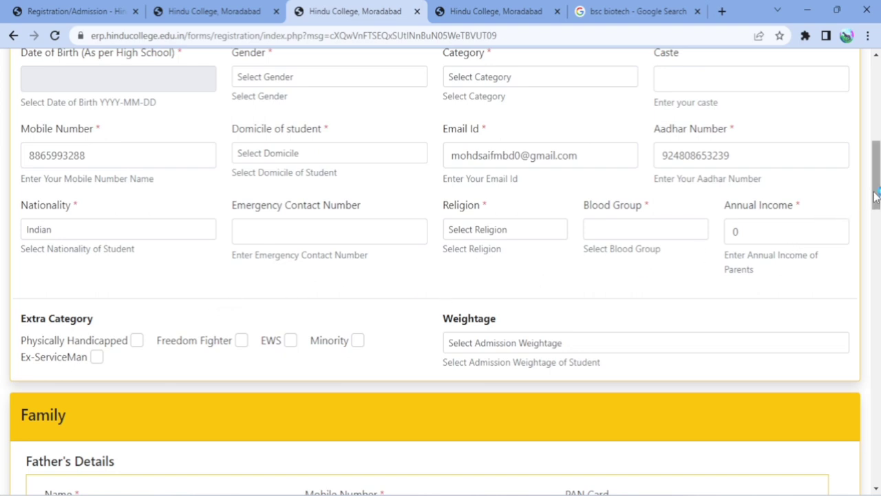
drag(877, 197, 876, 215)
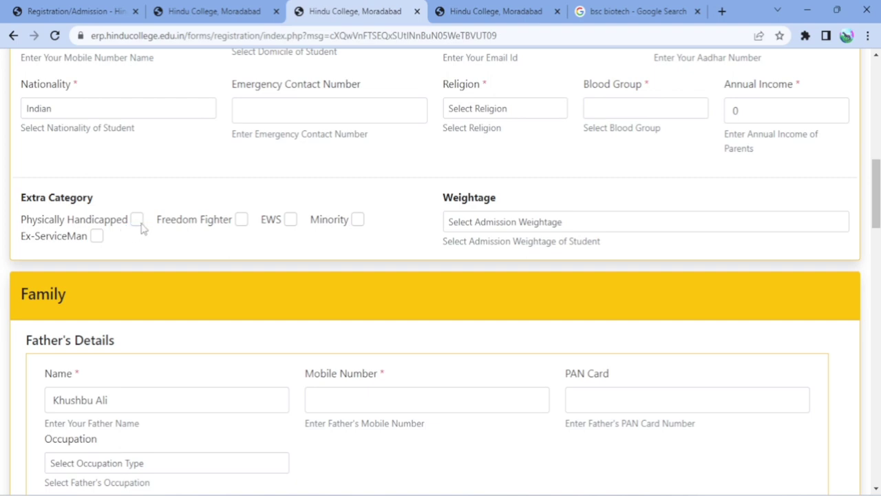
Review the parents' details in the Family section, then the Correspondence and Permanent fields in the Address section.
scroll(824, 255, down, 3)
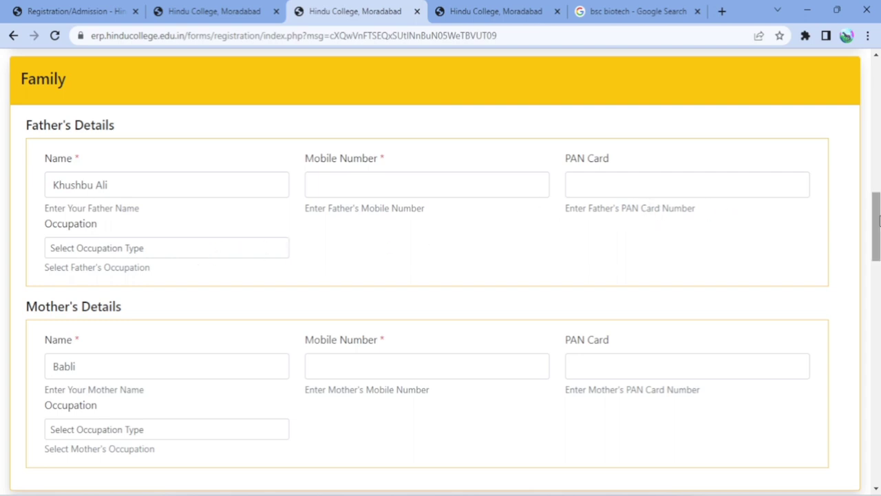
scroll(878, 238, down, 1)
scroll(878, 237, down, 2)
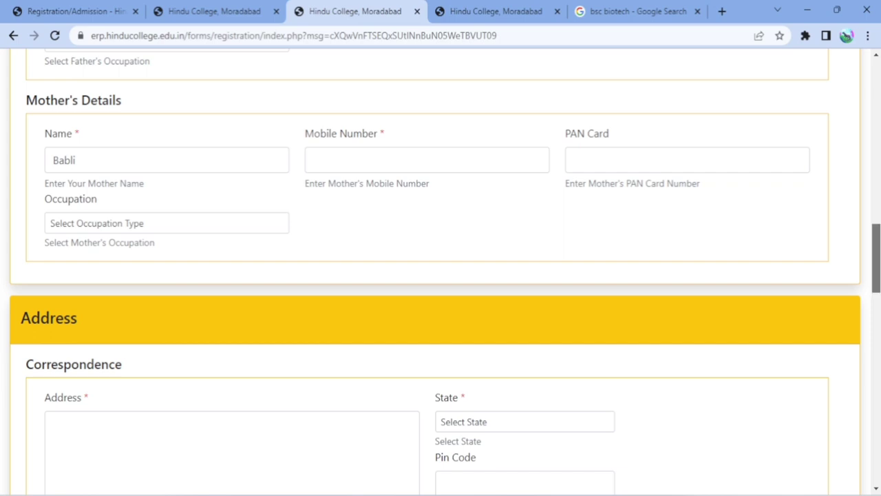
scroll(876, 261, down, 3)
scroll(876, 276, down, 1)
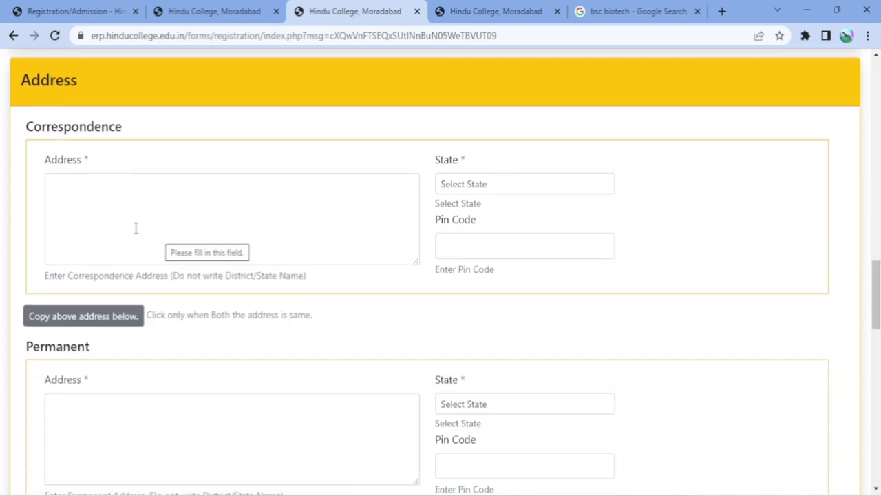
click(97, 202)
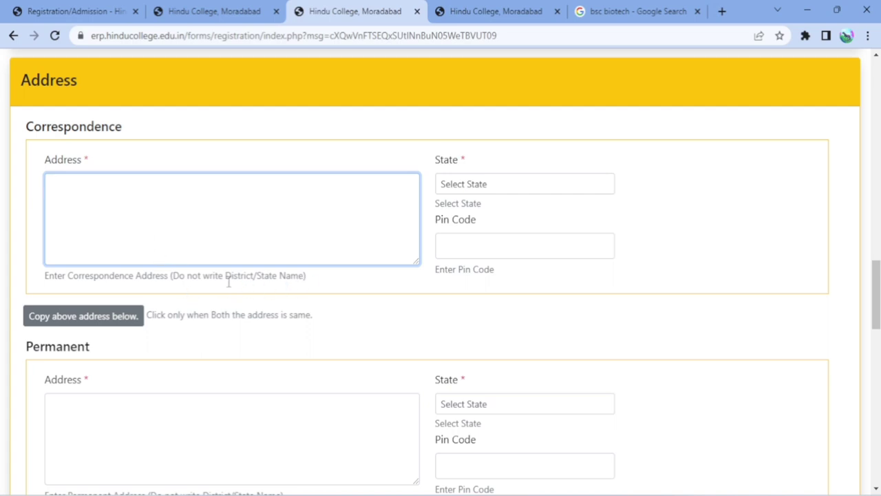
click(300, 280)
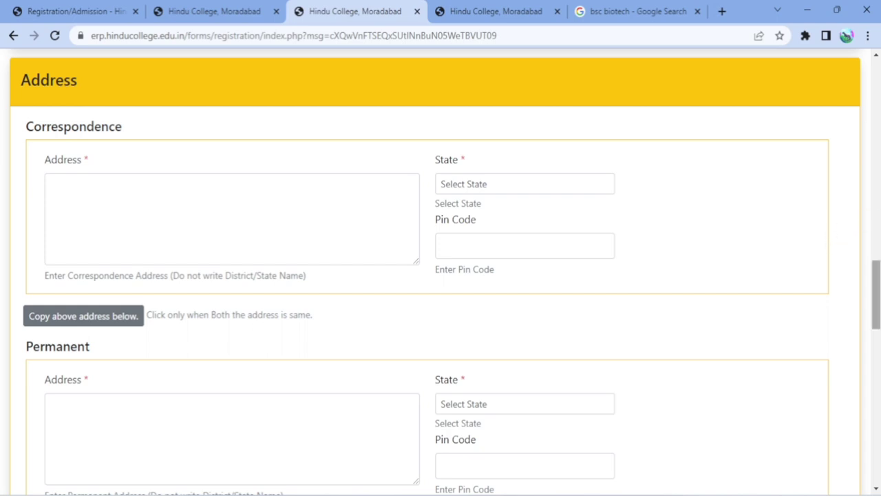
scroll(876, 296, down, 2)
scroll(579, 238, down, 1)
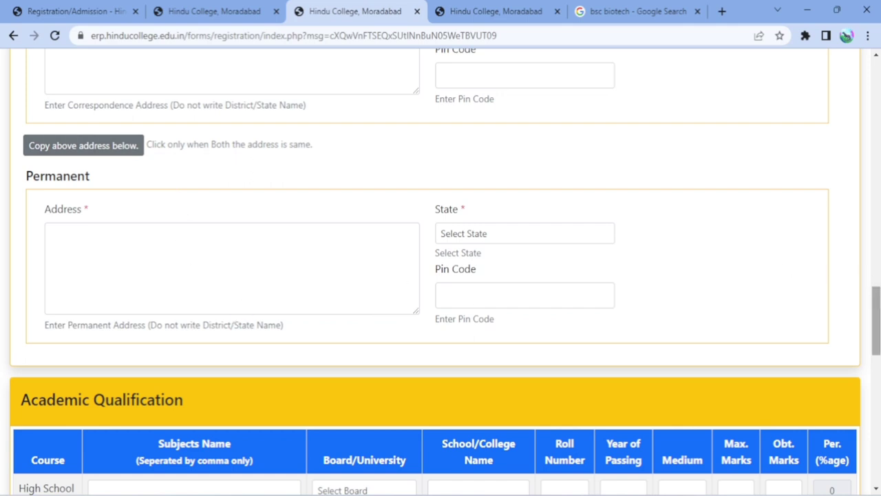
Examine the High School board options under Academic Qualification, then the required and optional upload fields under Attachments.
drag(877, 296, 877, 328)
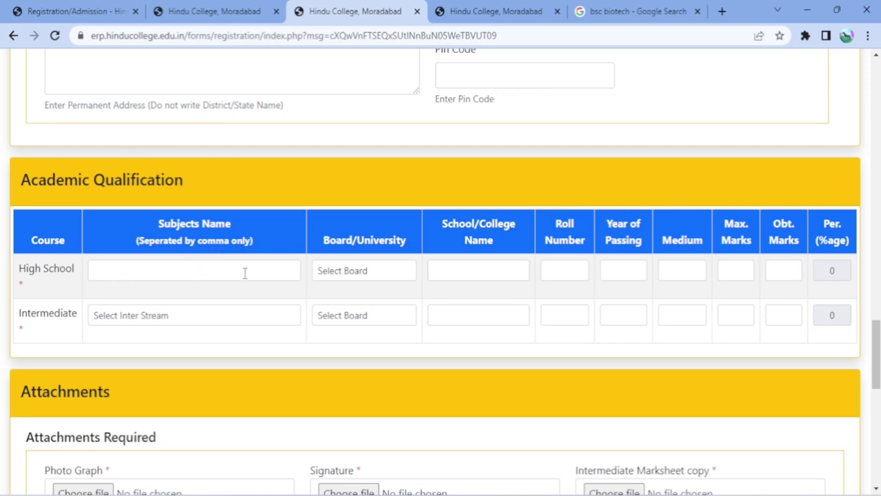
click(372, 275)
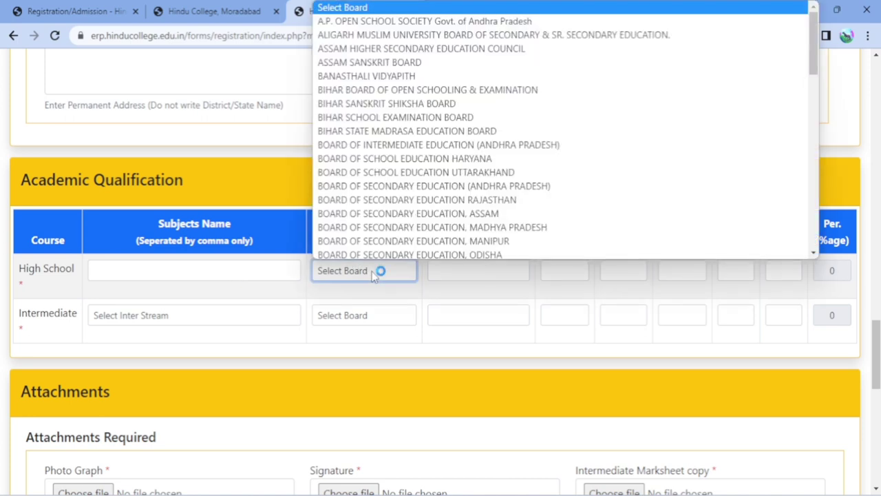
click(375, 274)
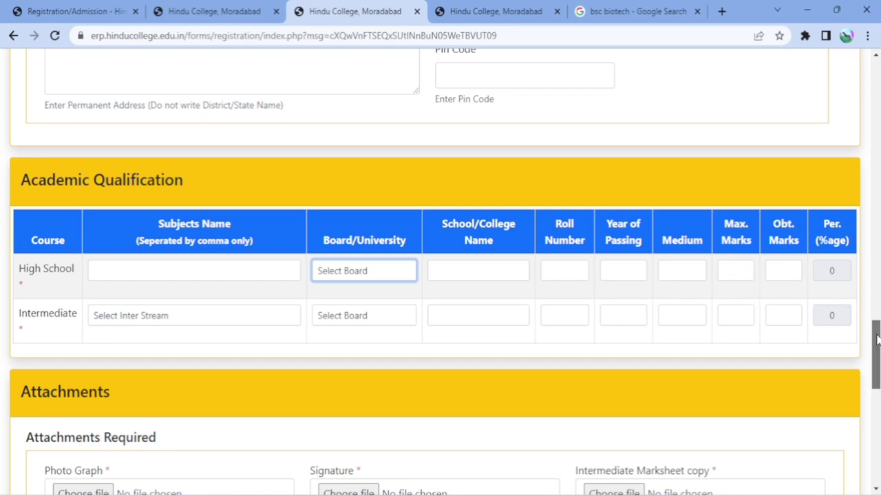
drag(877, 337, 877, 370)
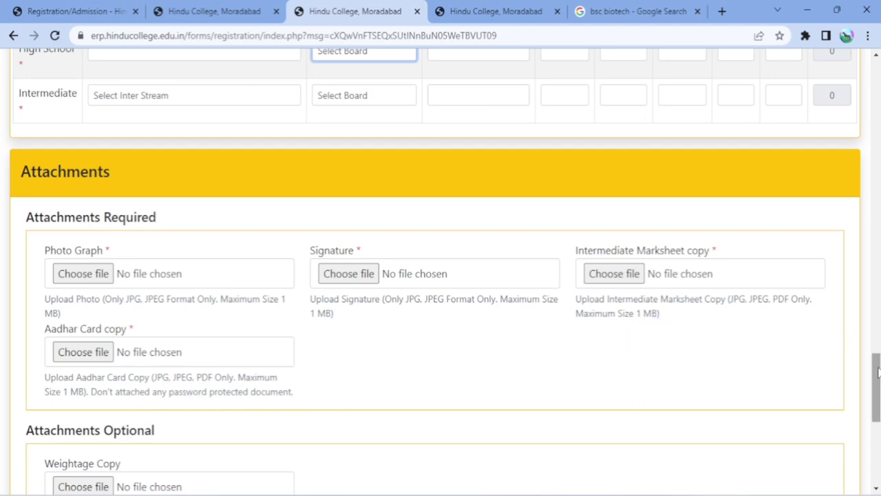
scroll(879, 348, down, 3)
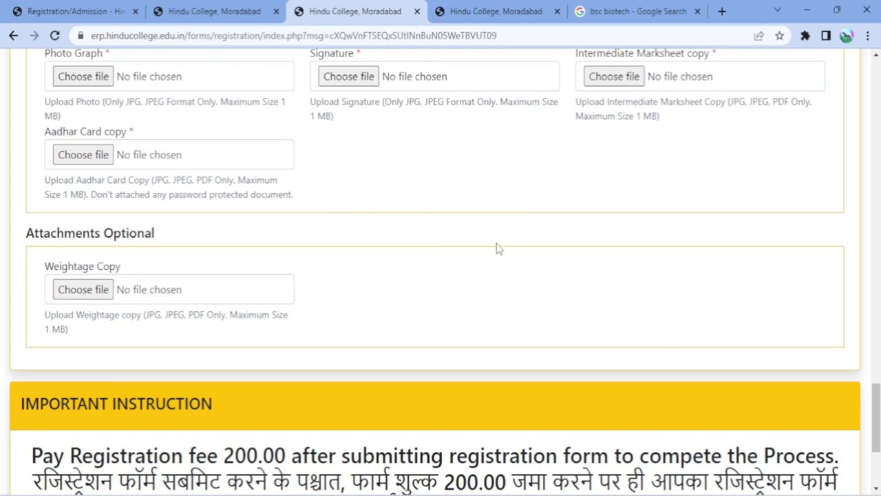
click(103, 289)
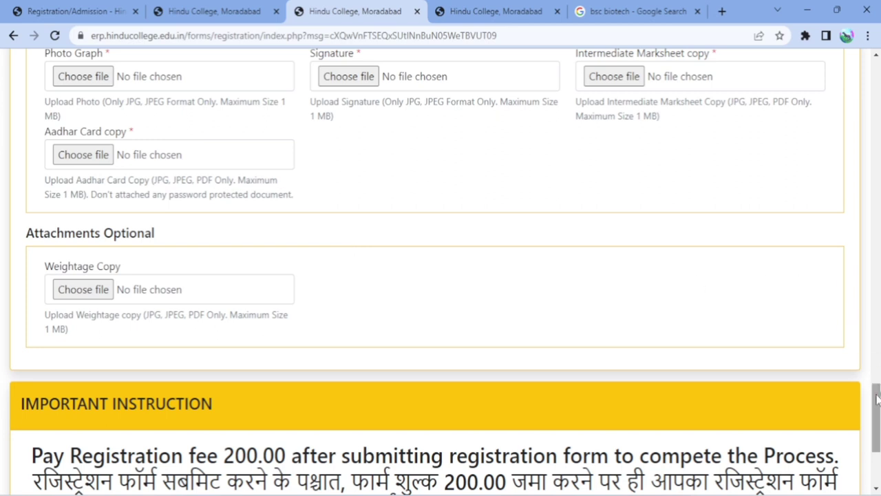
Read the Important Instruction, highlighting the registration fee amount, and return to the University Details section of the form.
drag(878, 414, 878, 435)
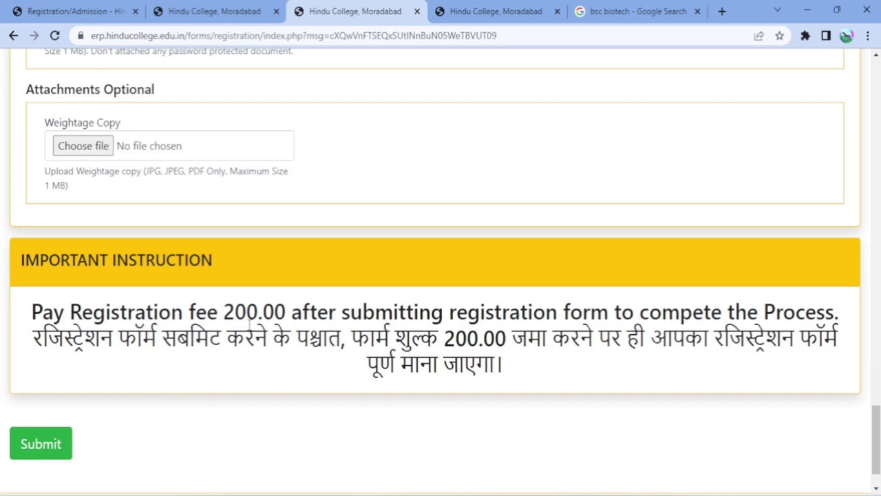
drag(222, 314, 264, 314)
click(263, 347)
mouse_move(259, 314)
mouse_down()
mouse_move(221, 314)
mouse_move(258, 314)
mouse_up()
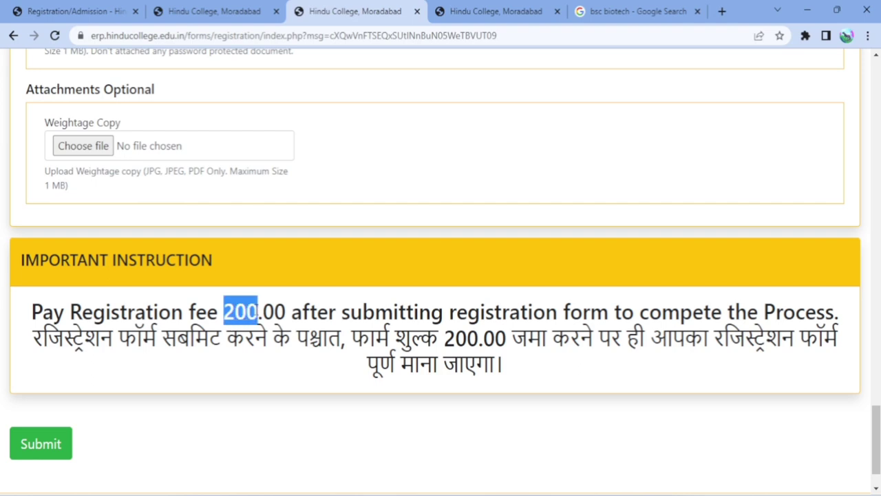
click(326, 377)
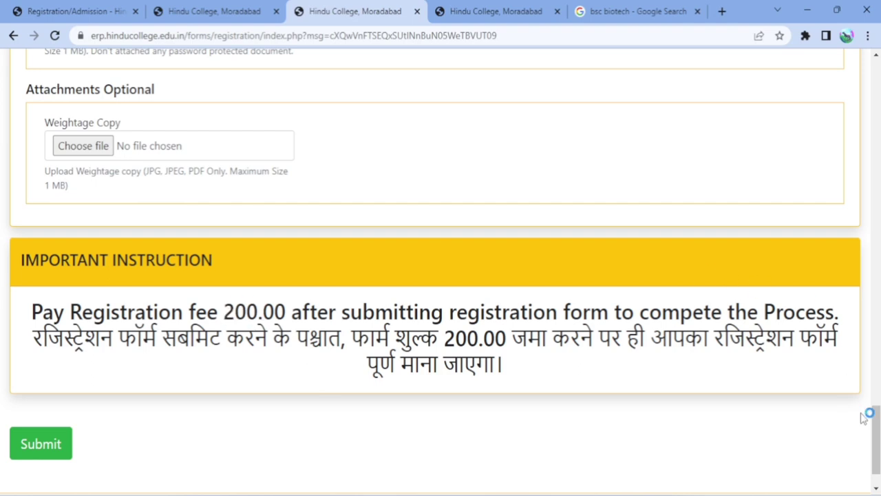
drag(874, 422, 874, 82)
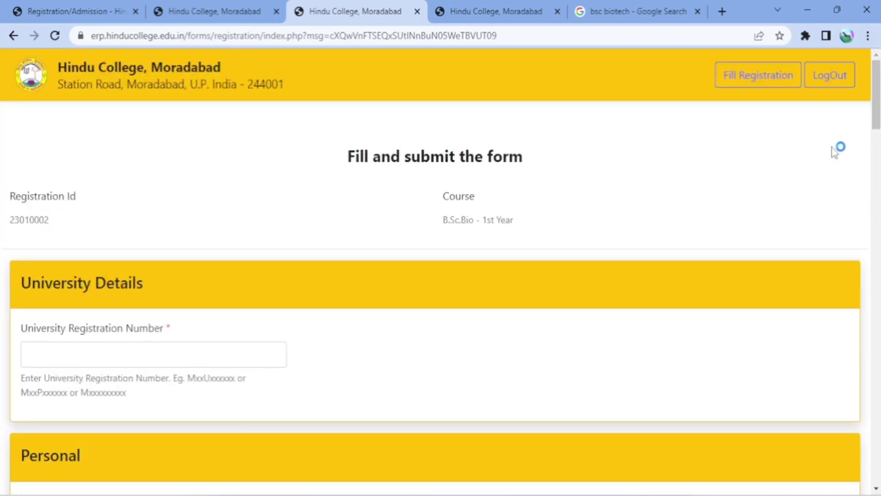
drag(876, 114, 876, 139)
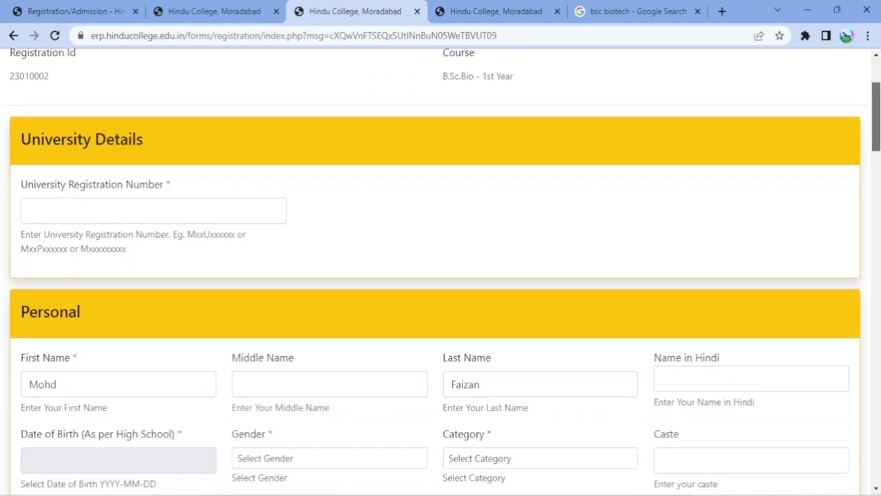
Return to the college's Registration/Admission page and open the Merit List page from the Admission section.
click(221, 15)
click(91, 10)
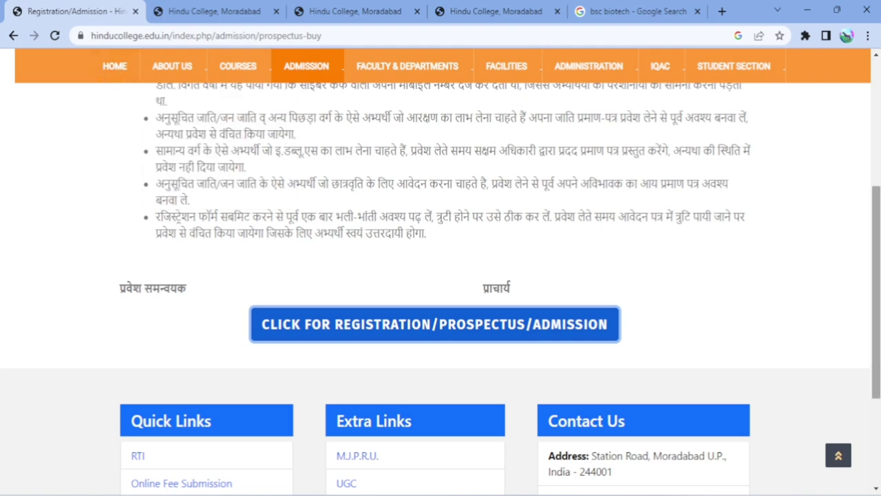
scroll(868, 207, up, 5)
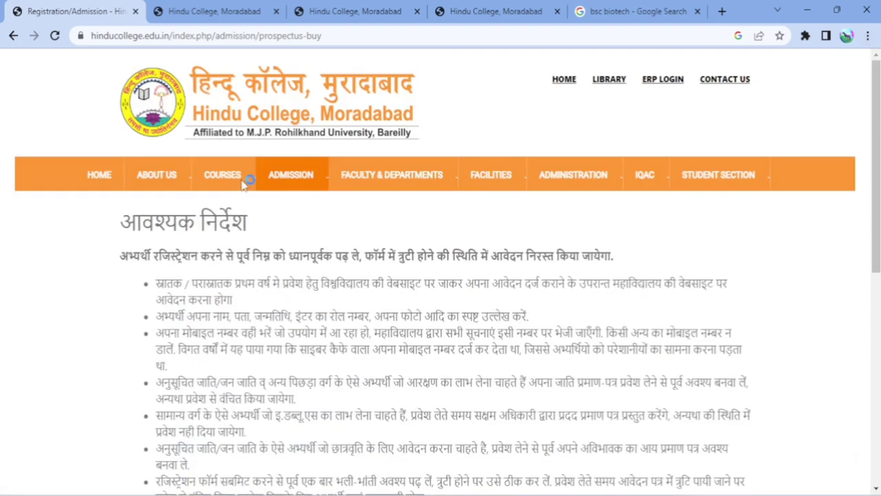
mouse_move(320, 180)
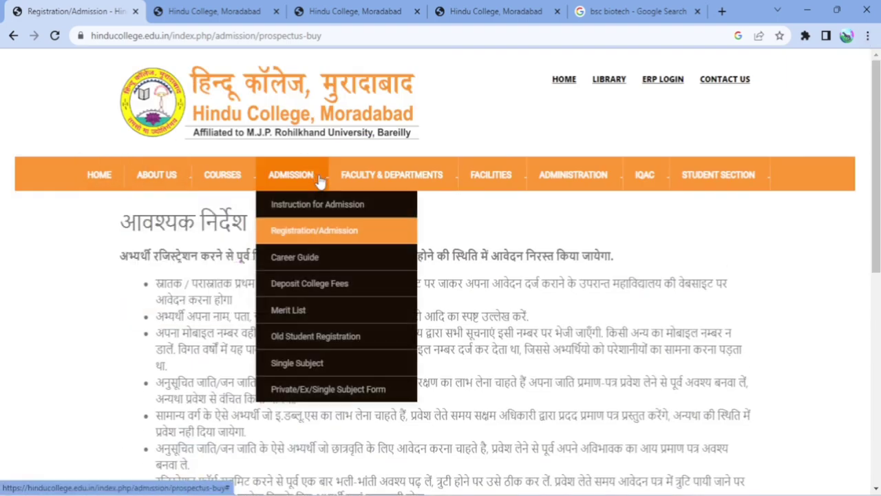
click(297, 311)
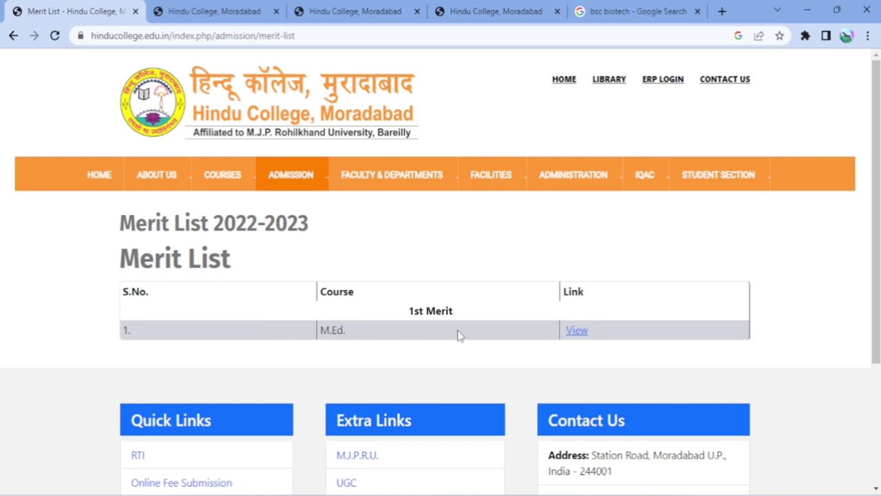
Examine the M.Ed. entry and its View link in the 1st Merit table of Merit List 2022-2023.
click(583, 333)
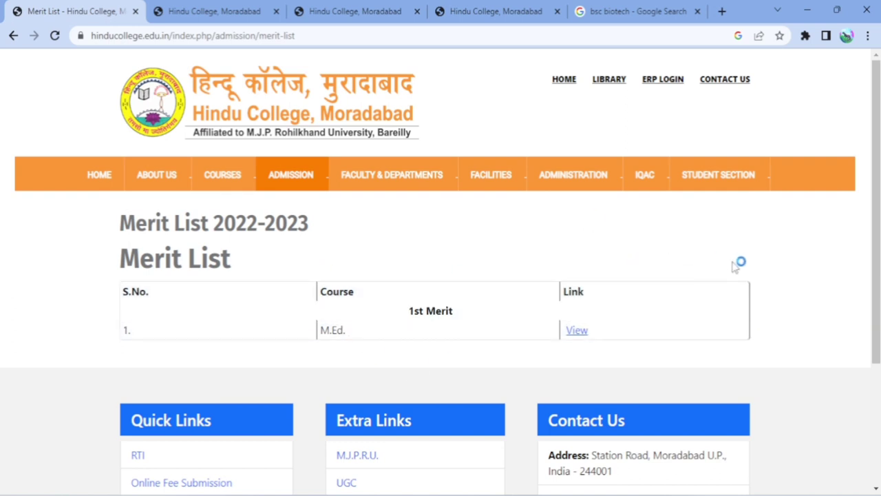
scroll(876, 148, down, 1)
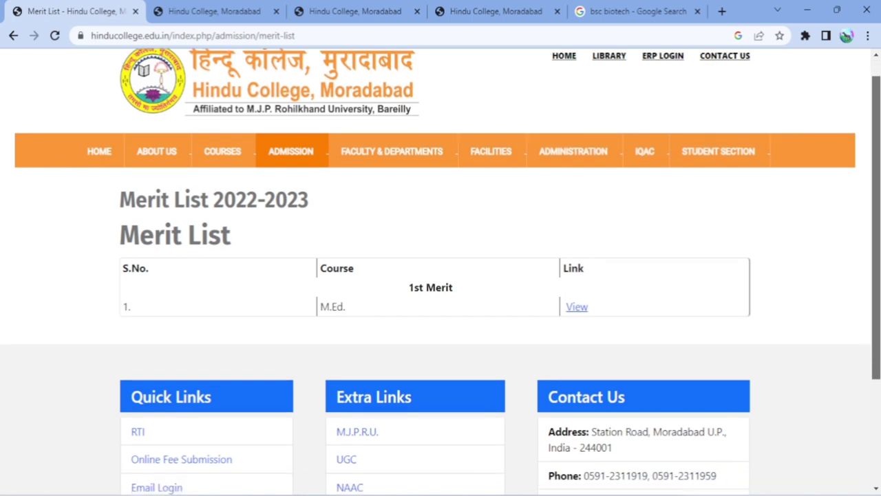
scroll(876, 147, up, 1)
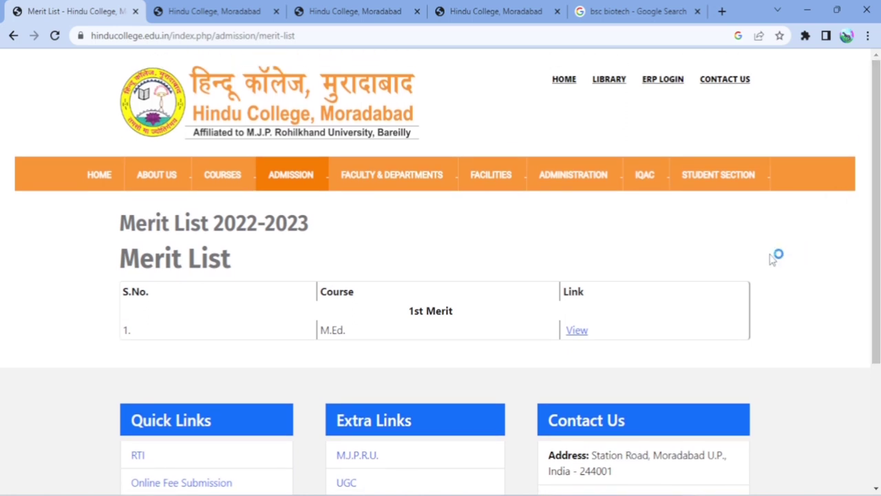